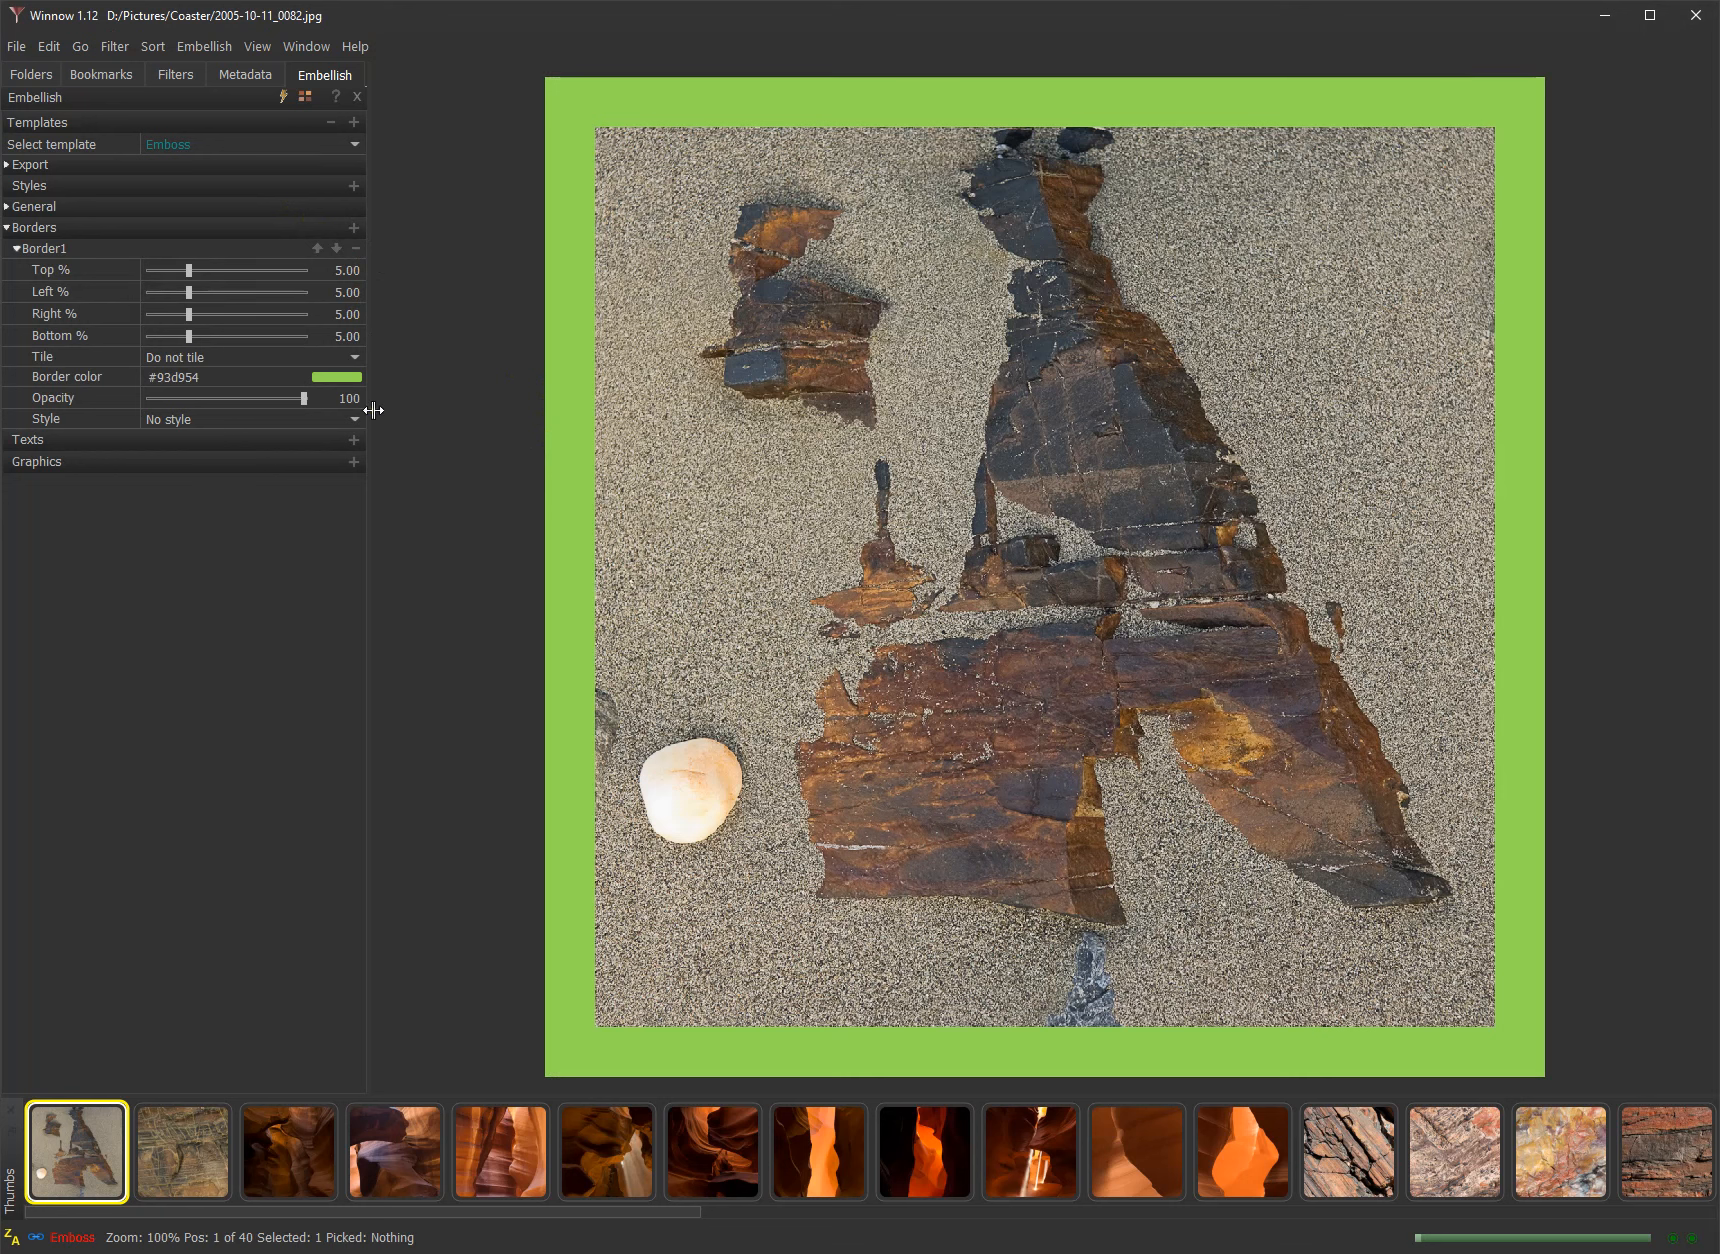
- Change the color of Border1 to the dark gray #626262
{"action": "left_click", "coordinate": [345, 379]}
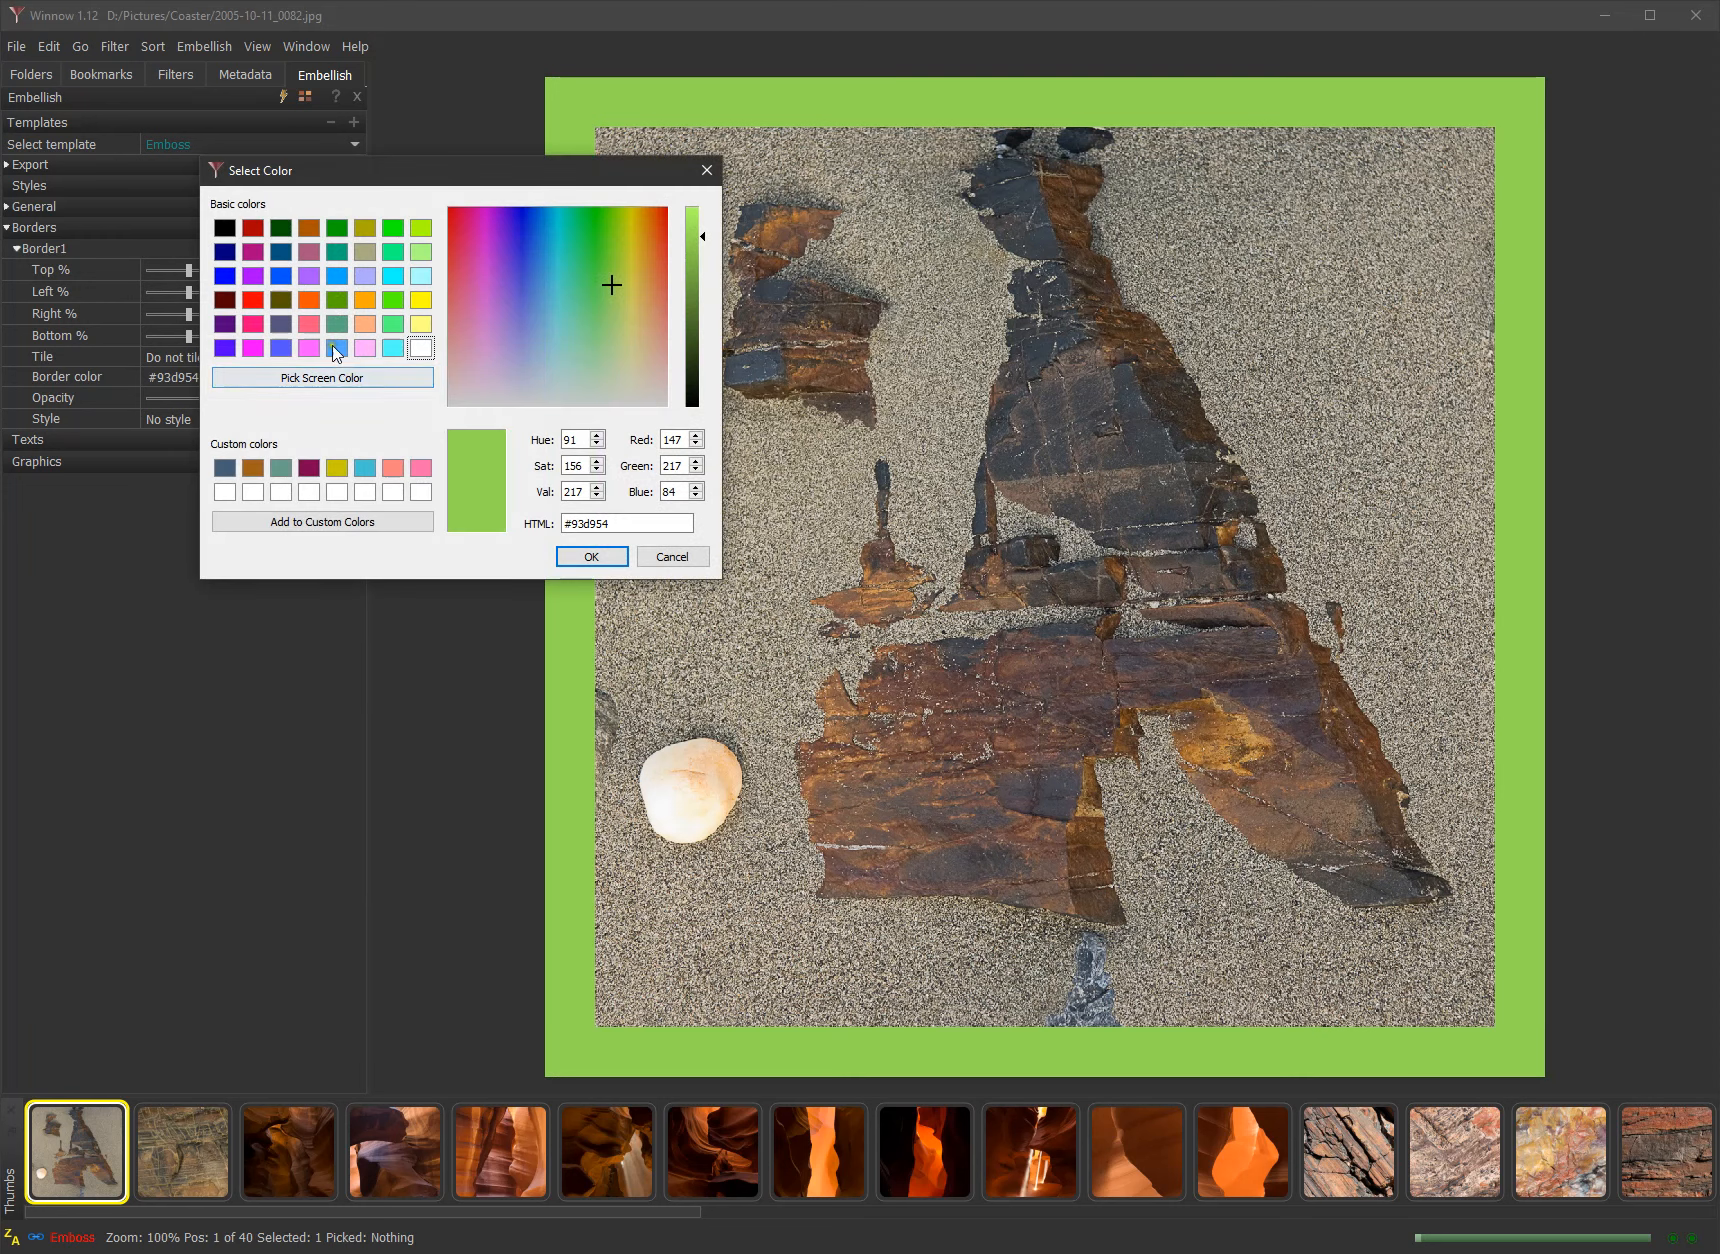
{"action": "left_click", "coordinate": [224, 227]}
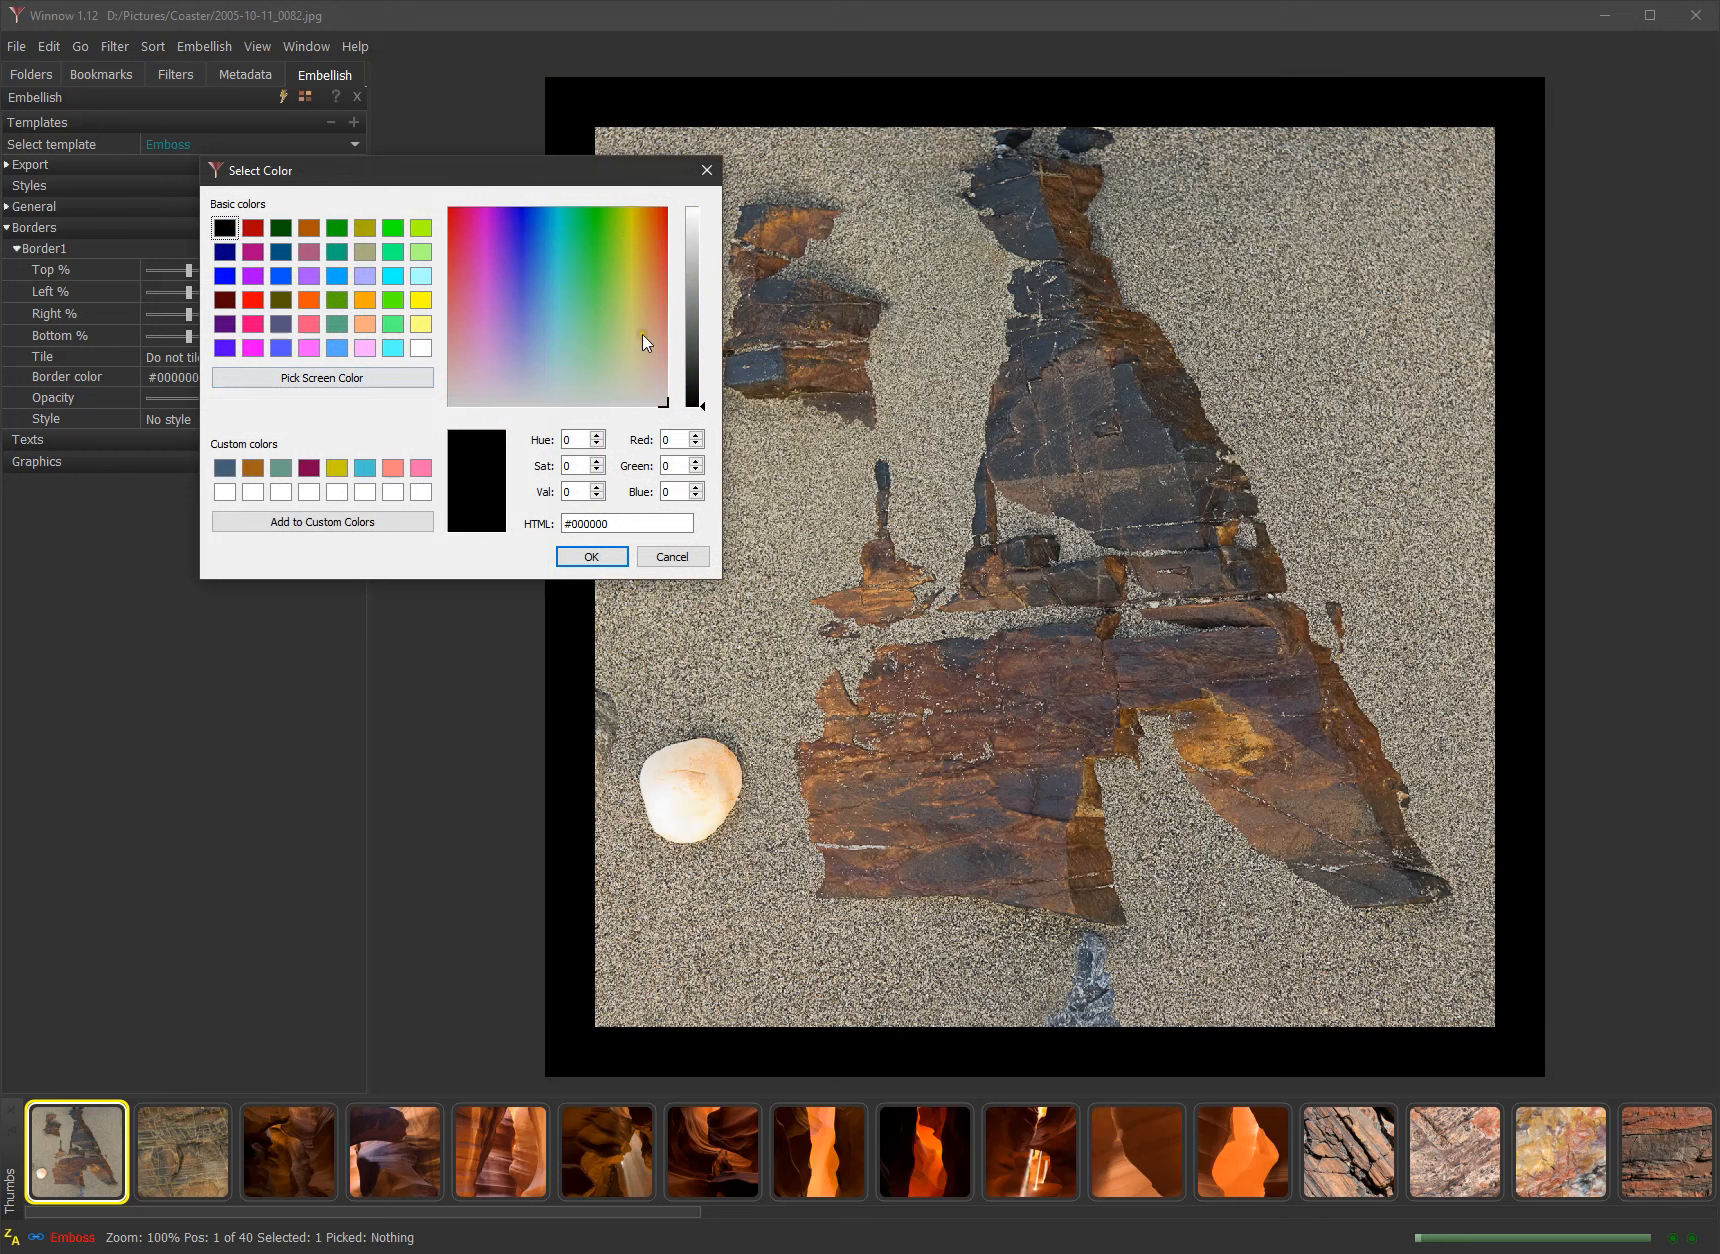
{"action": "left_click", "coordinate": [699, 329]}
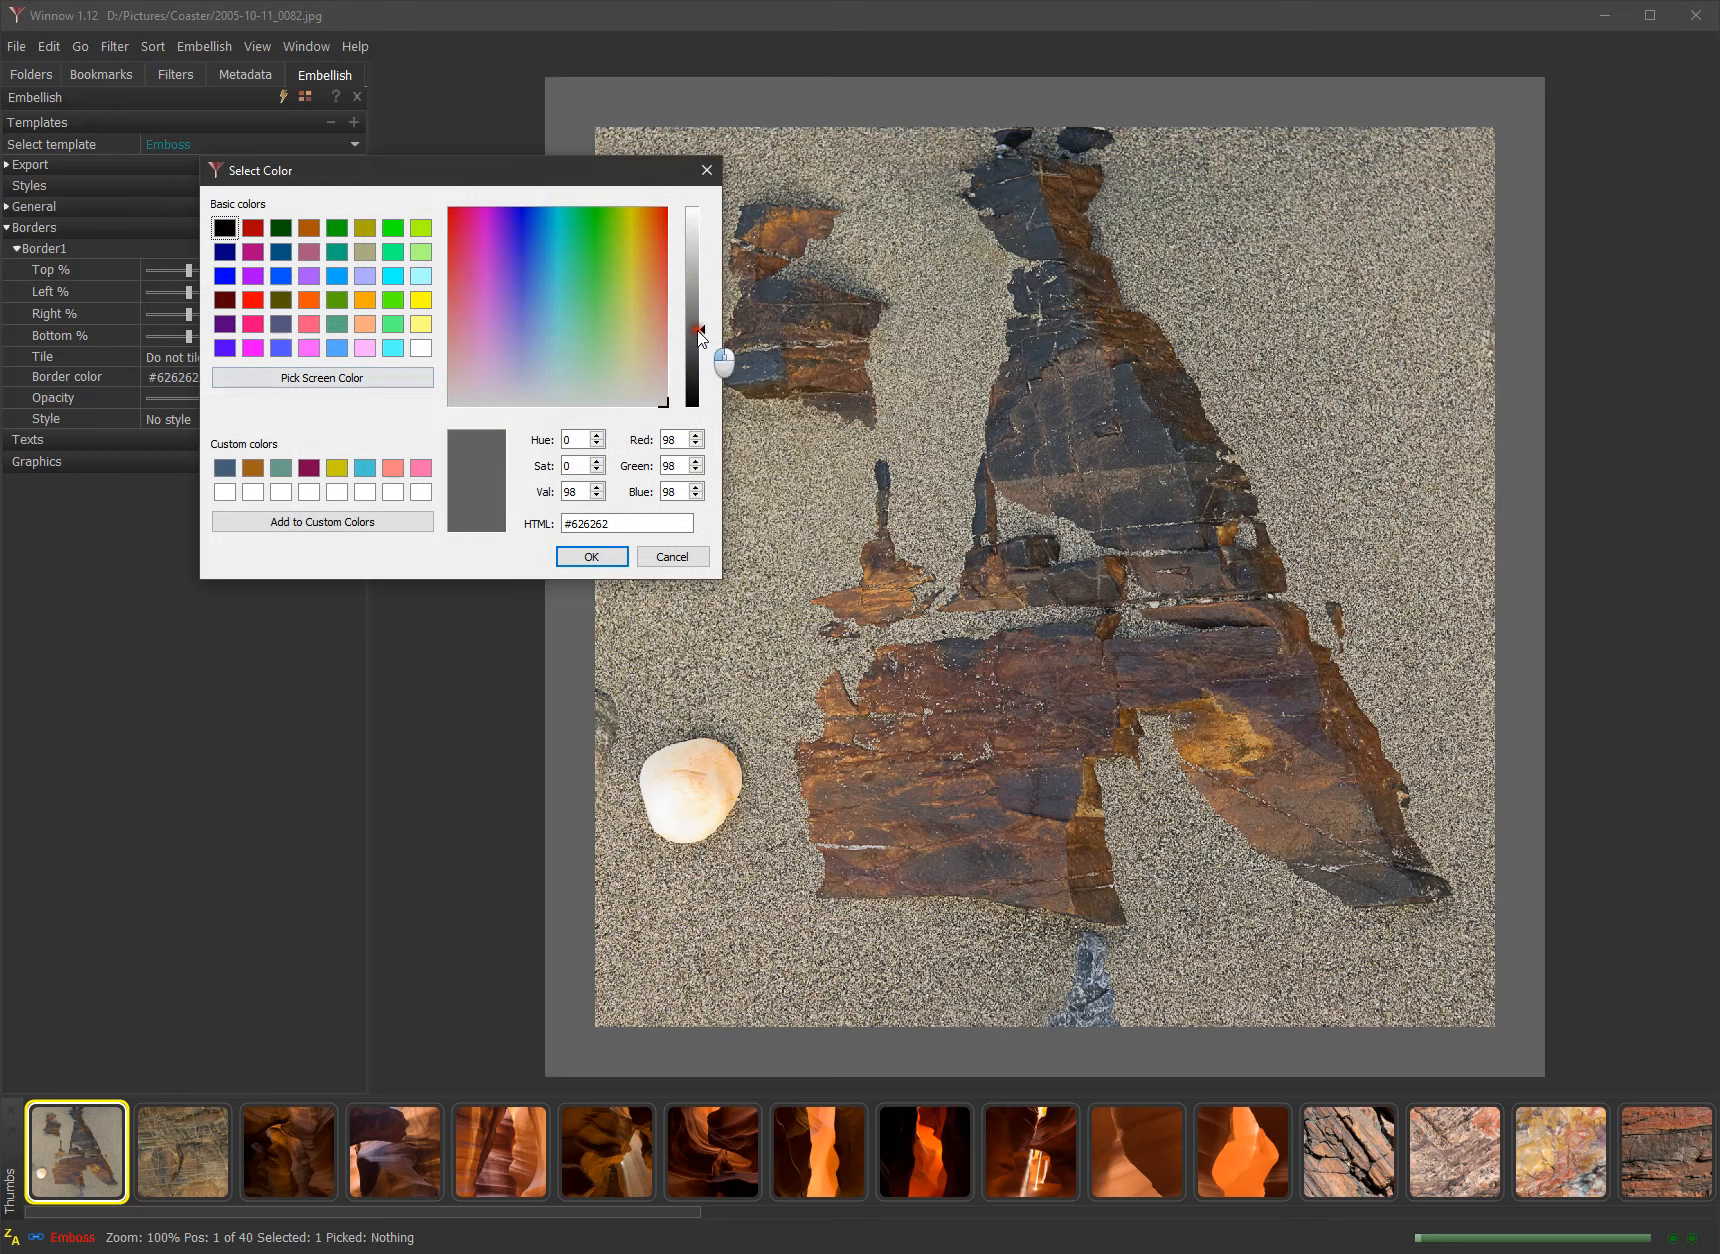
{"action": "left_click", "coordinate": [592, 557]}
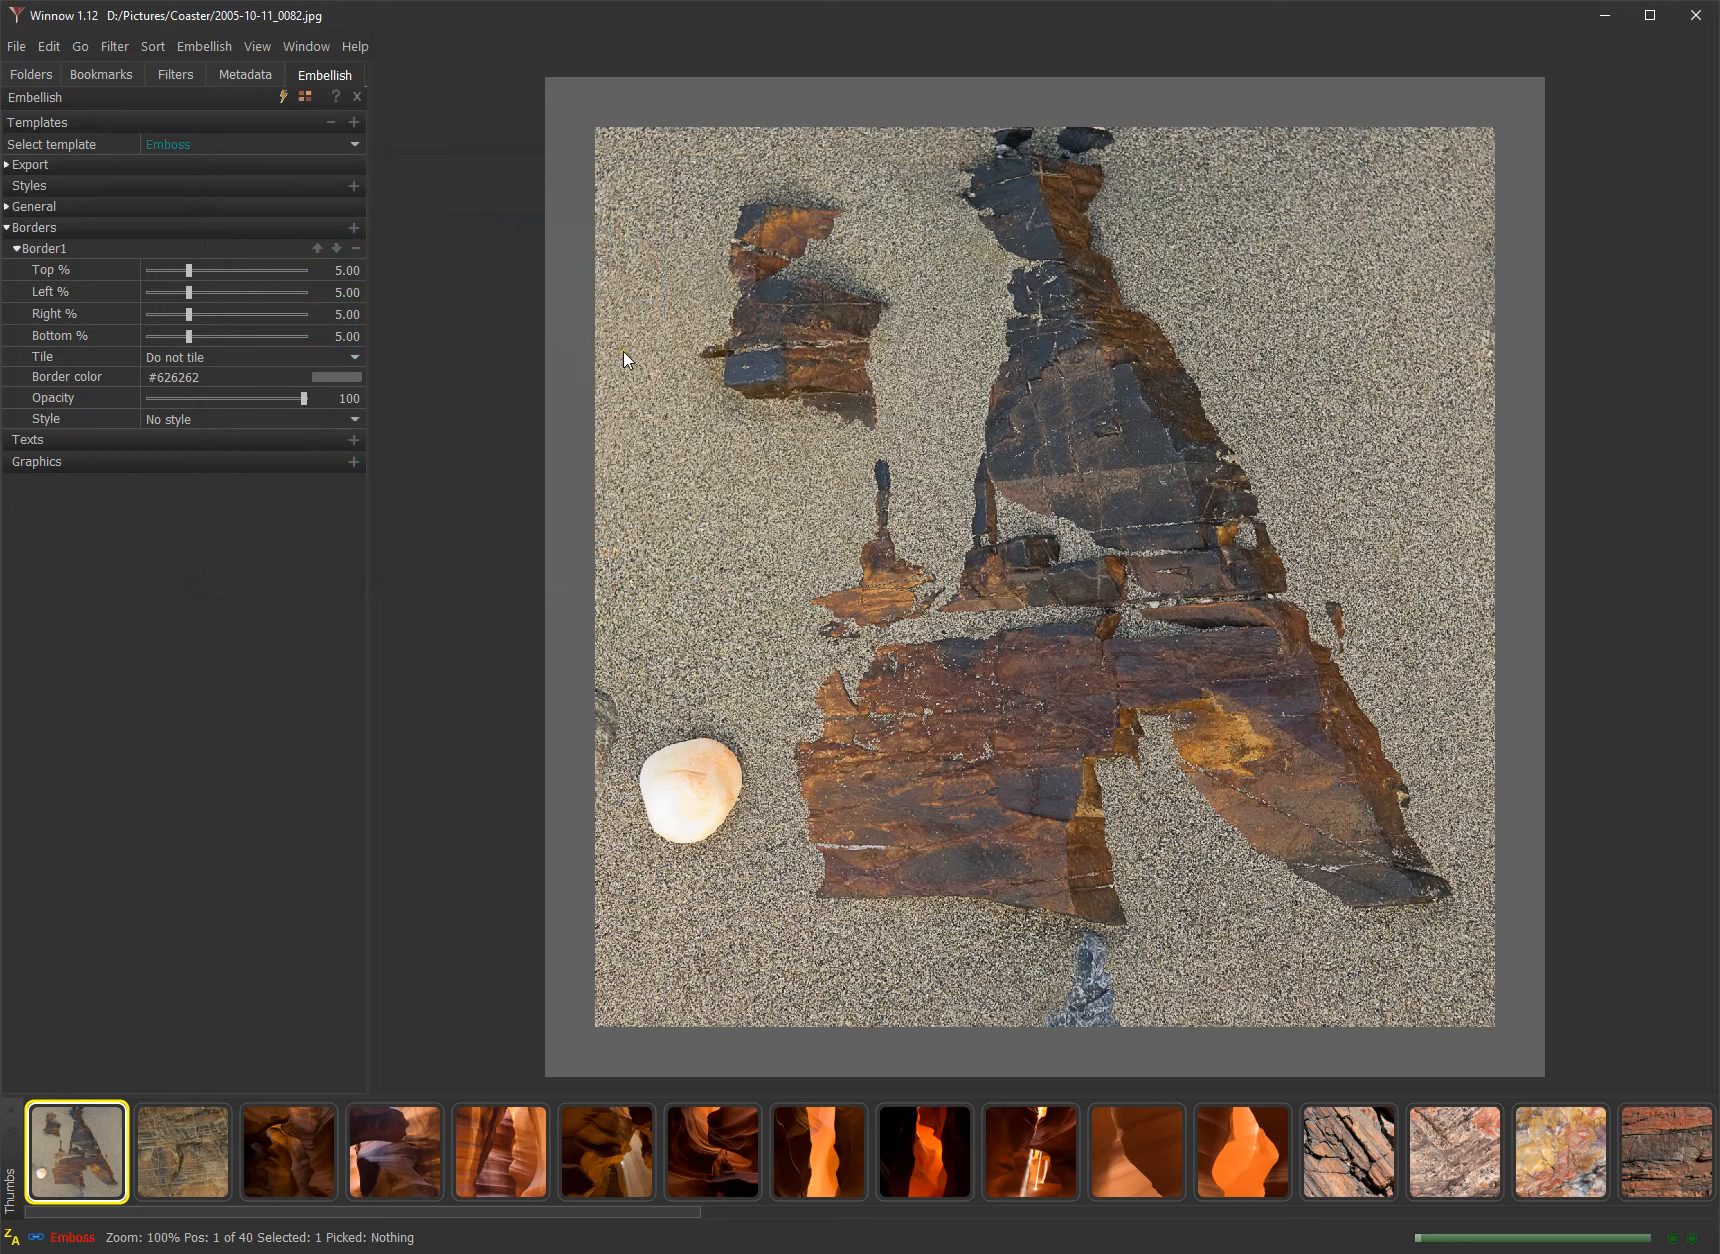
- Create a new style named "Emboss border" and add an Emboss effect to it
{"action": "left_click", "coordinate": [352, 187]}
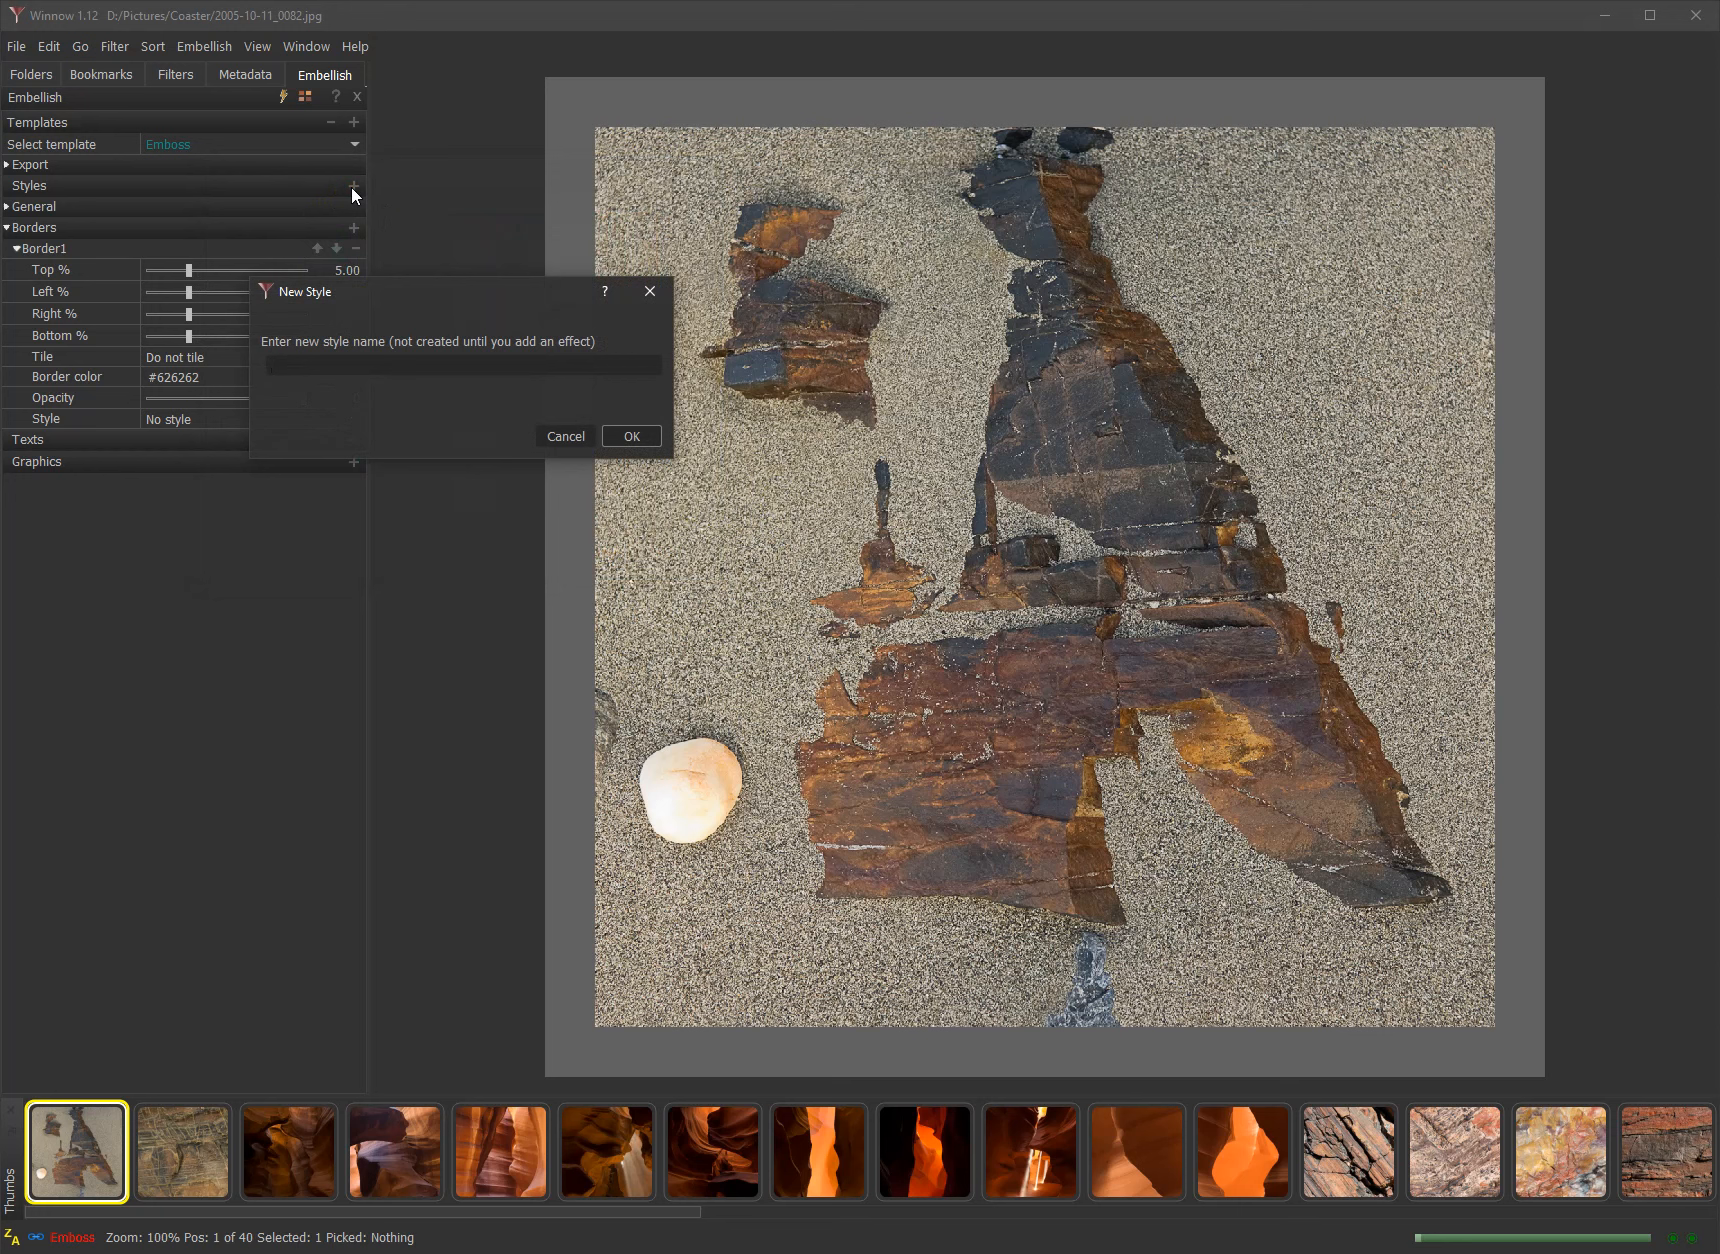
{"action": "type", "text": "Emboss border"}
{"action": "left_click", "coordinate": [632, 436]}
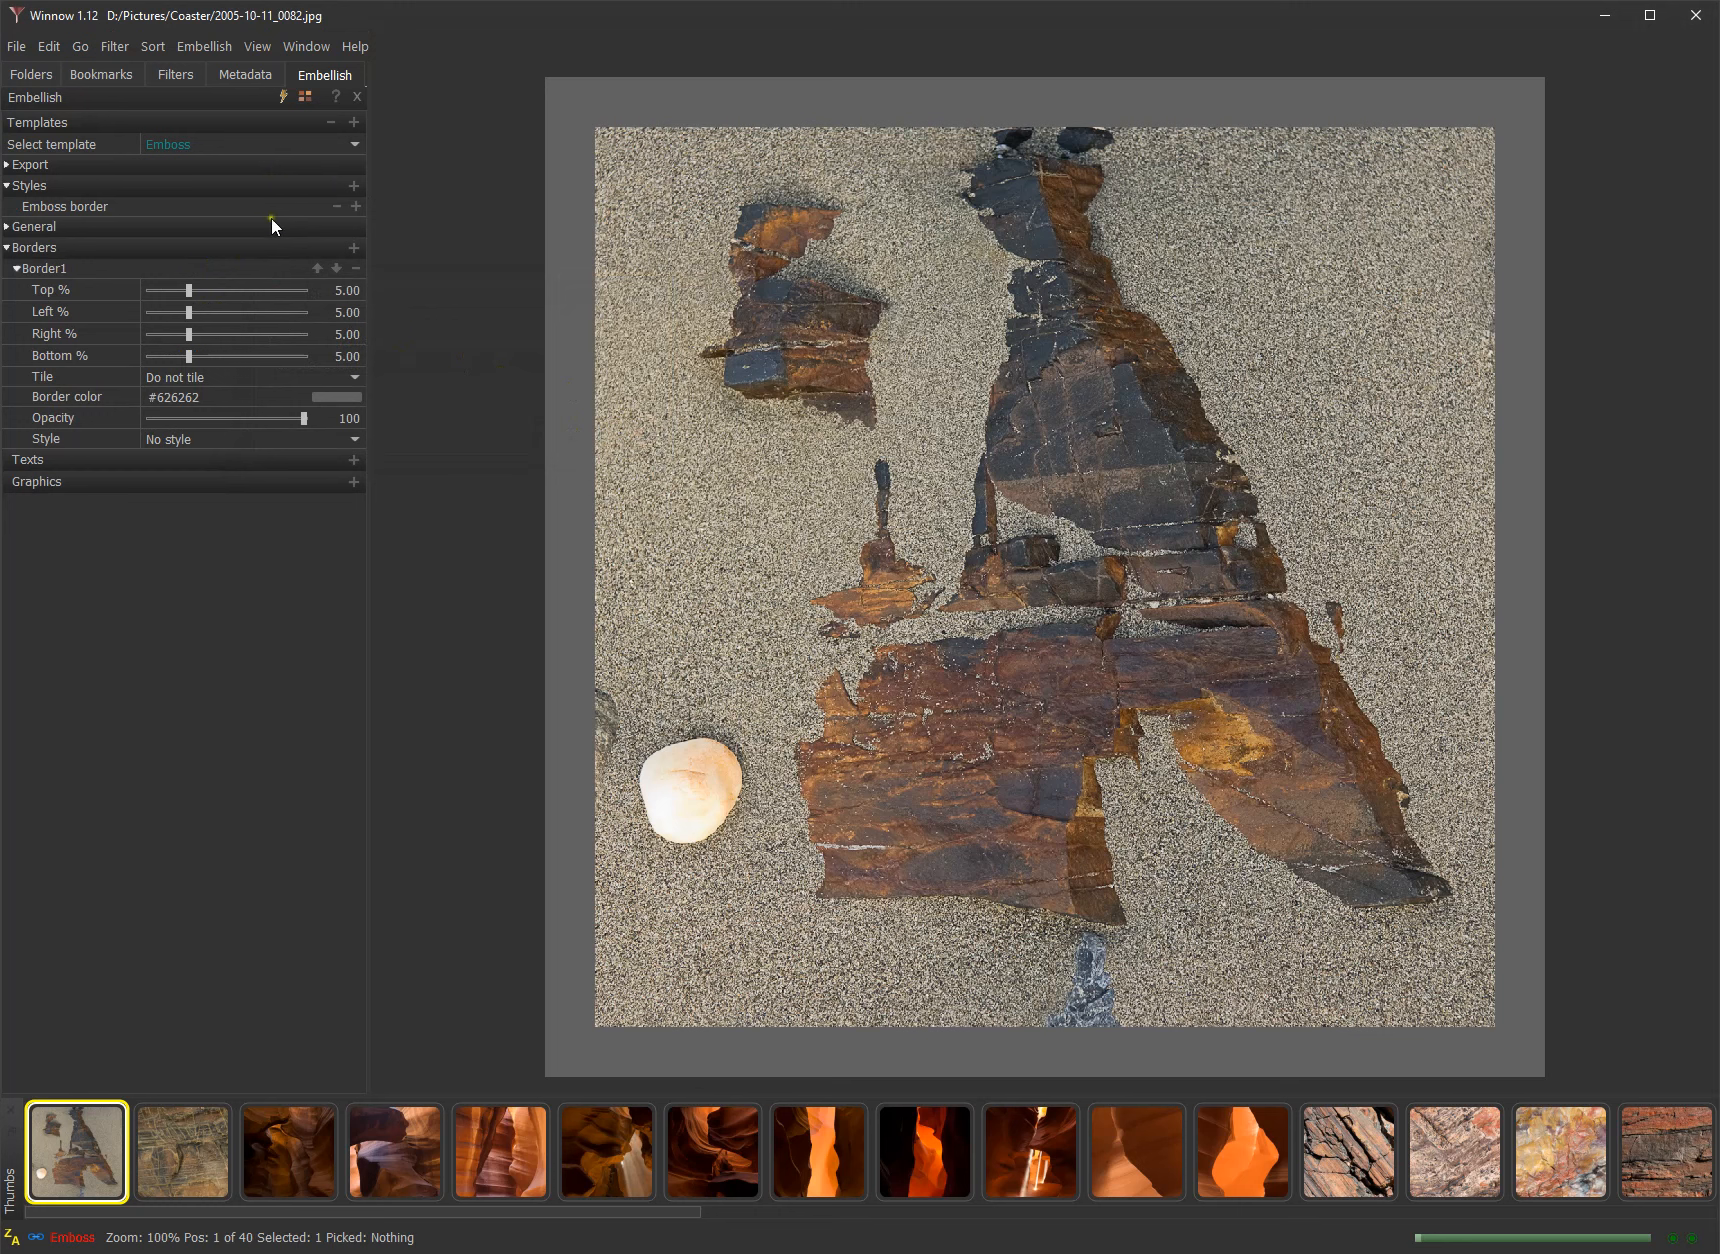
{"action": "left_click", "coordinate": [354, 208]}
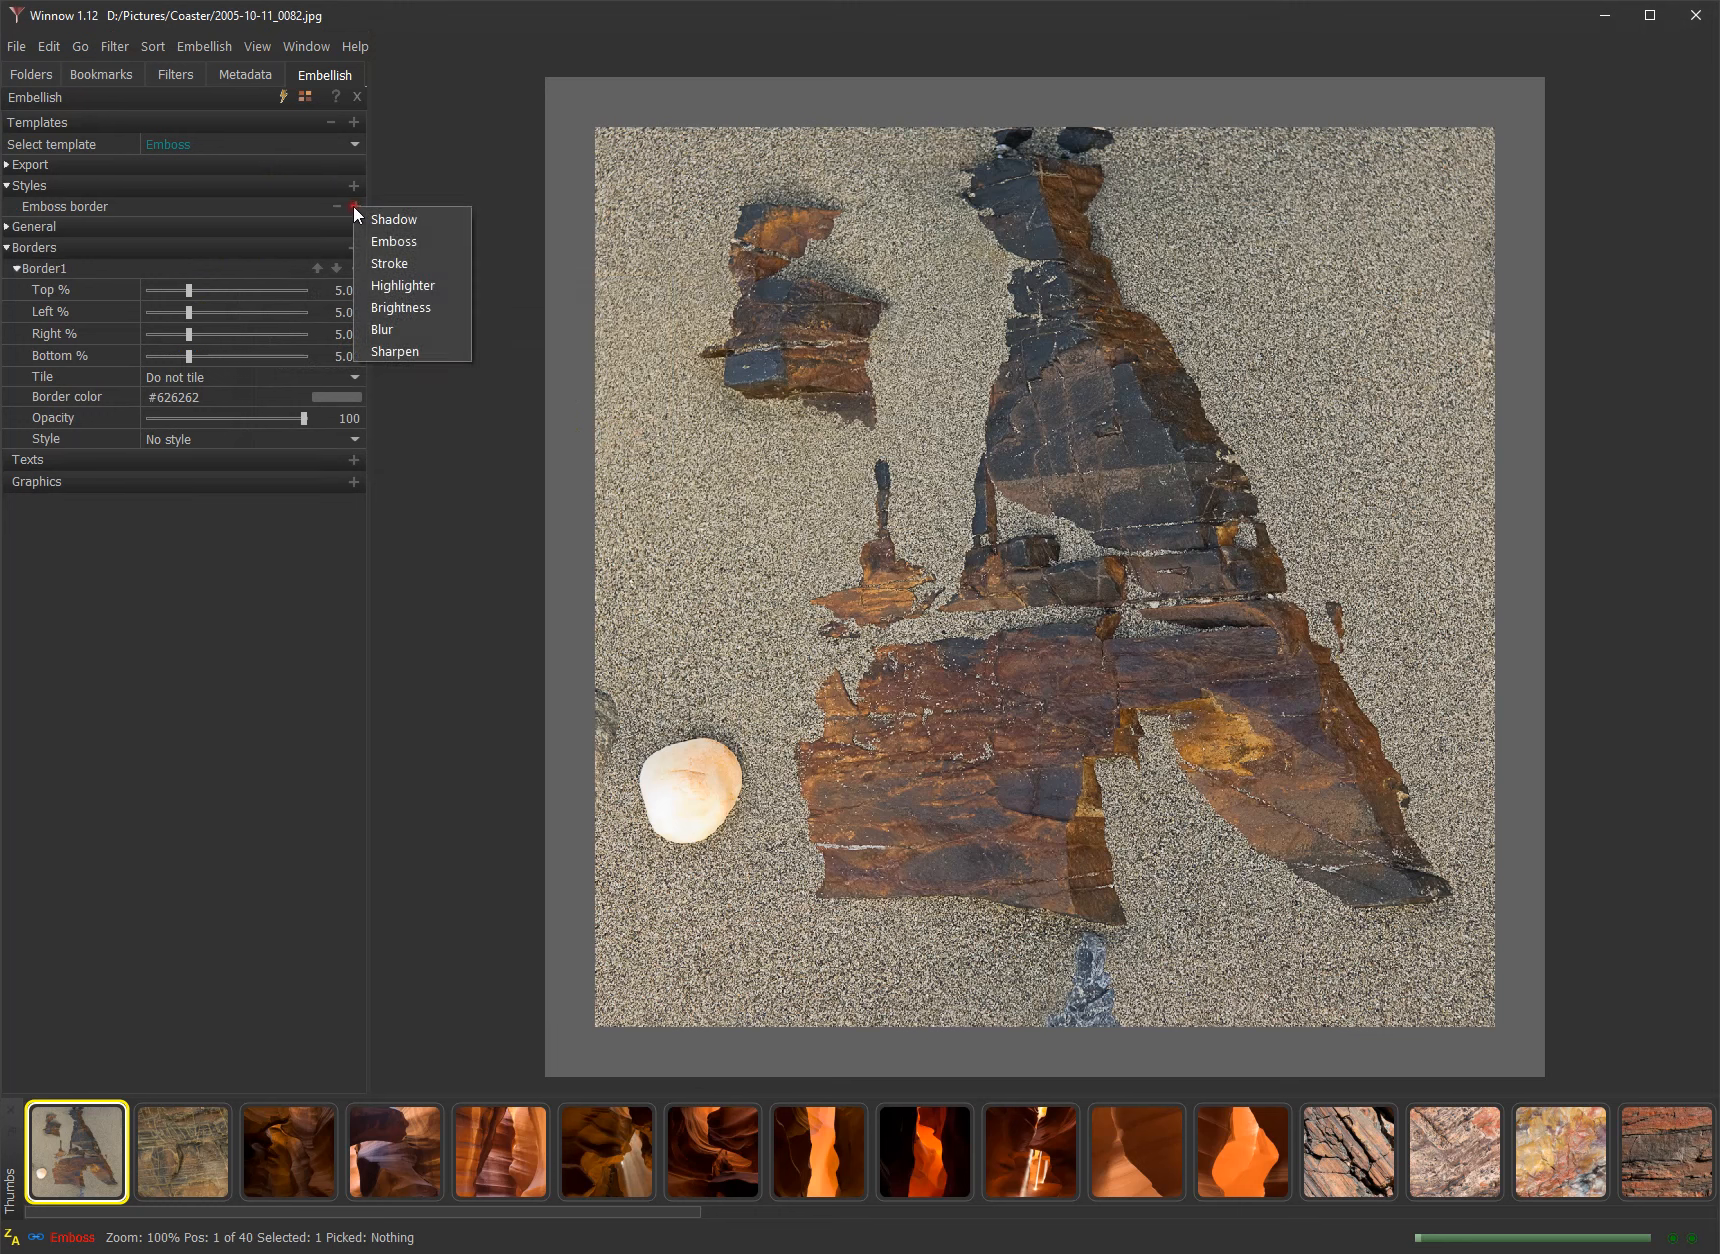
{"action": "left_click", "coordinate": [423, 242]}
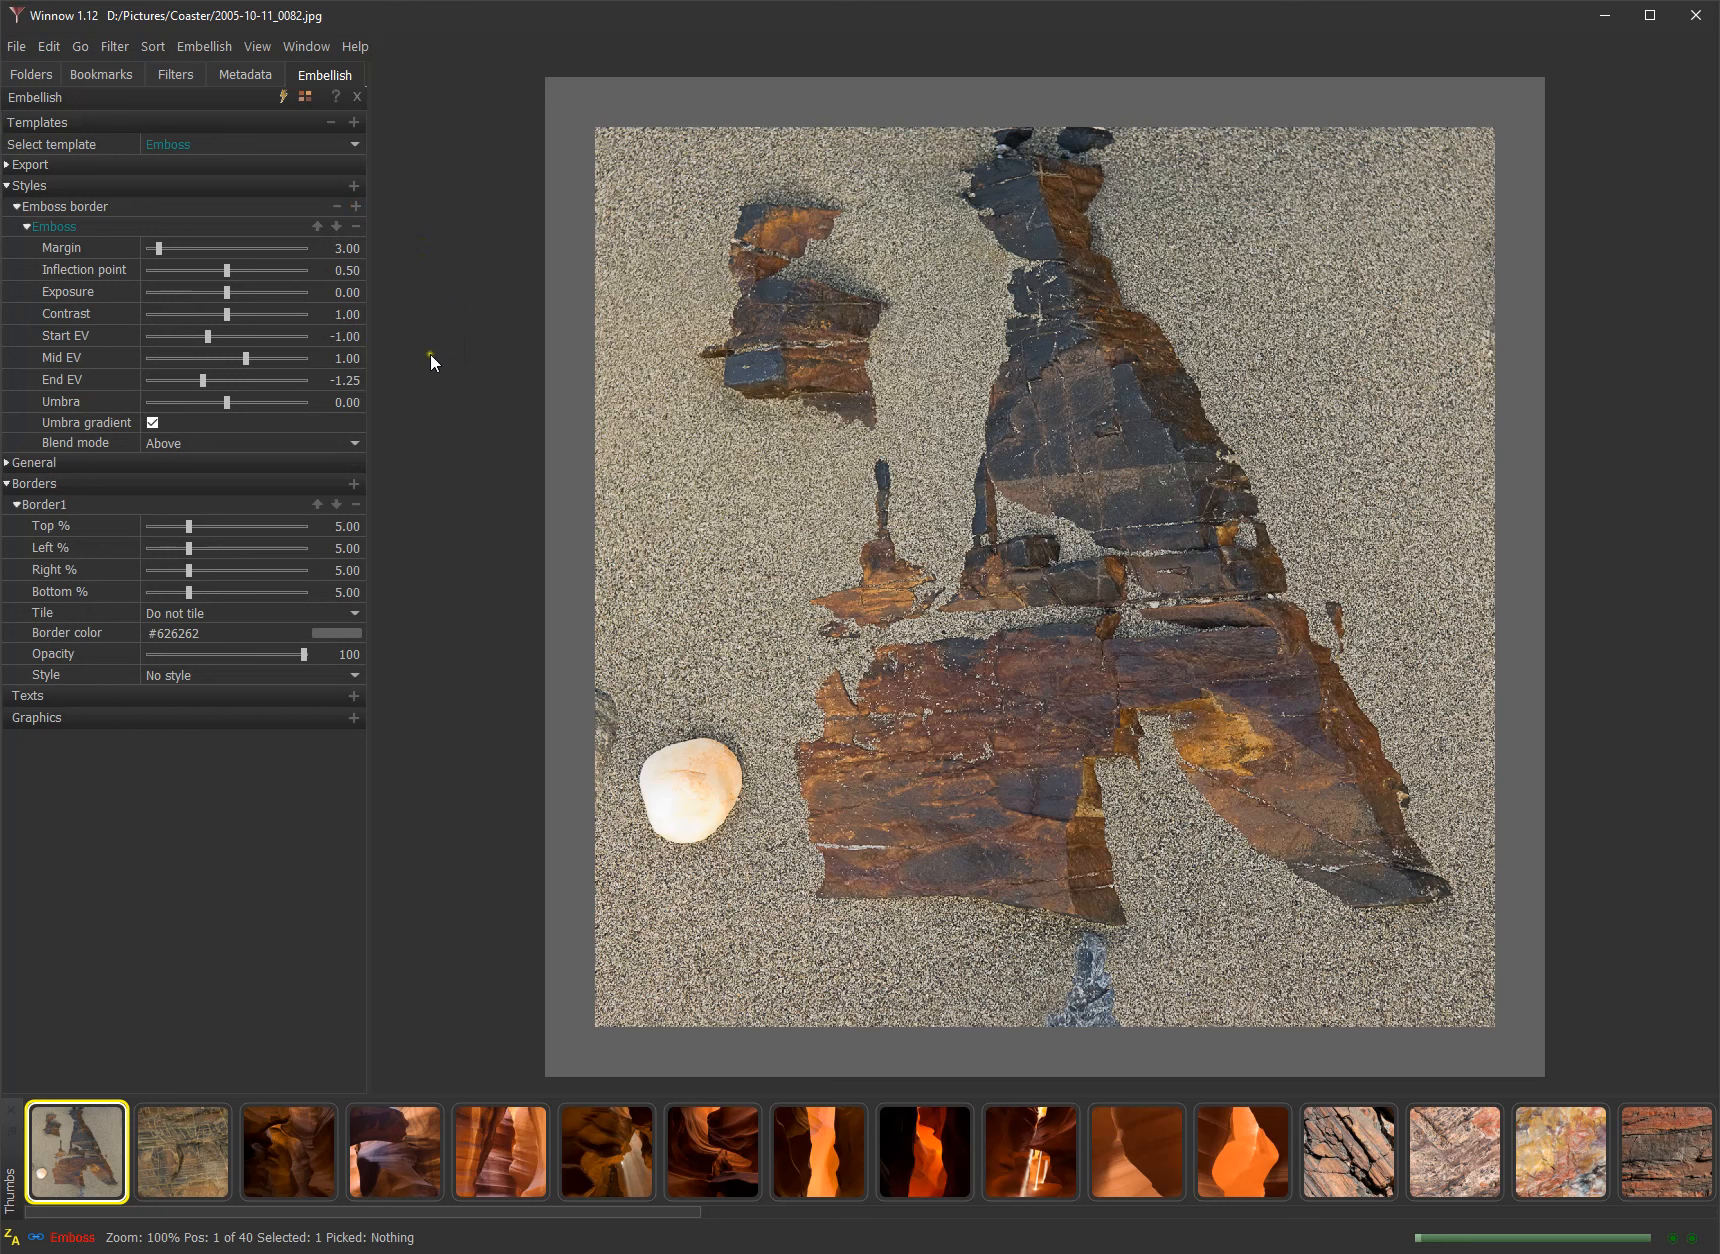
- Apply the Emboss border style to Border1 and set the emboss margin to 5.77
{"action": "left_click", "coordinate": [214, 673]}
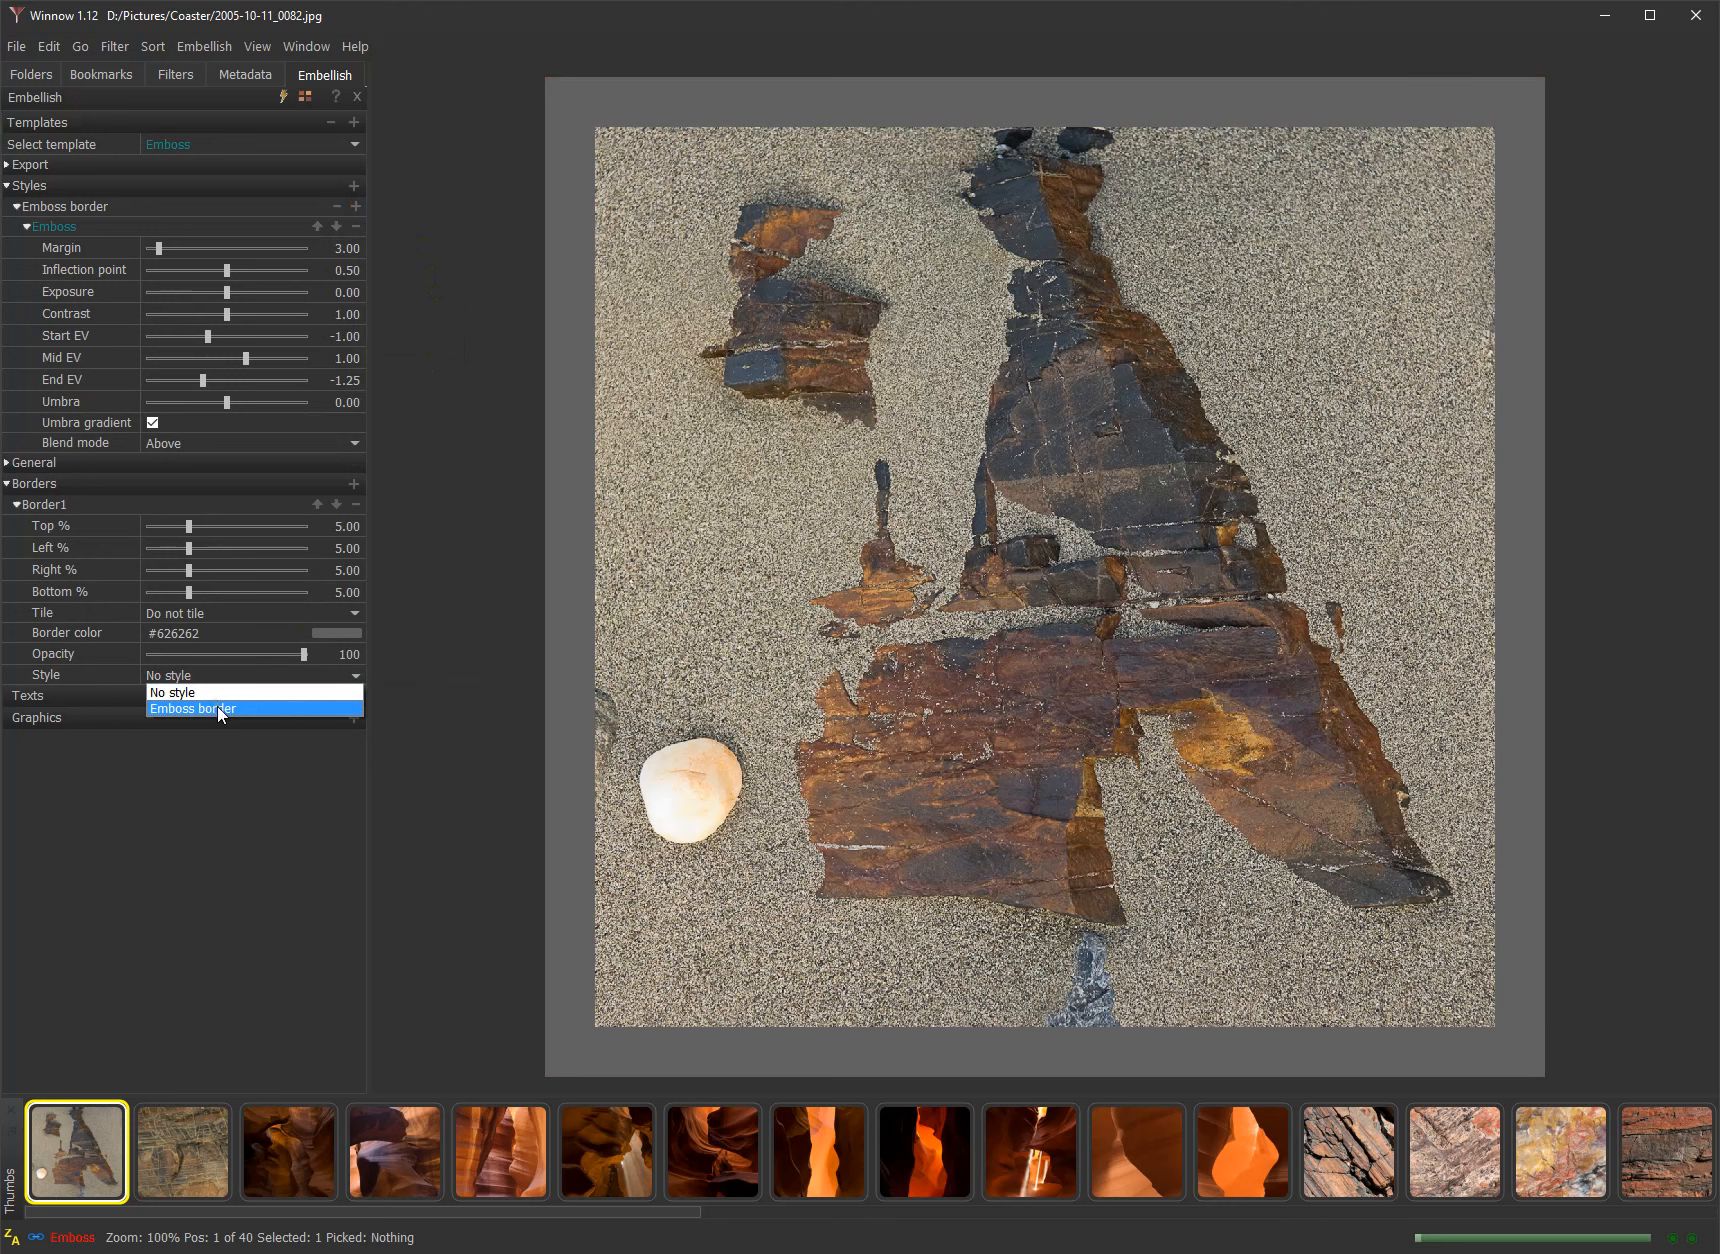
{"action": "left_click", "coordinate": [216, 706]}
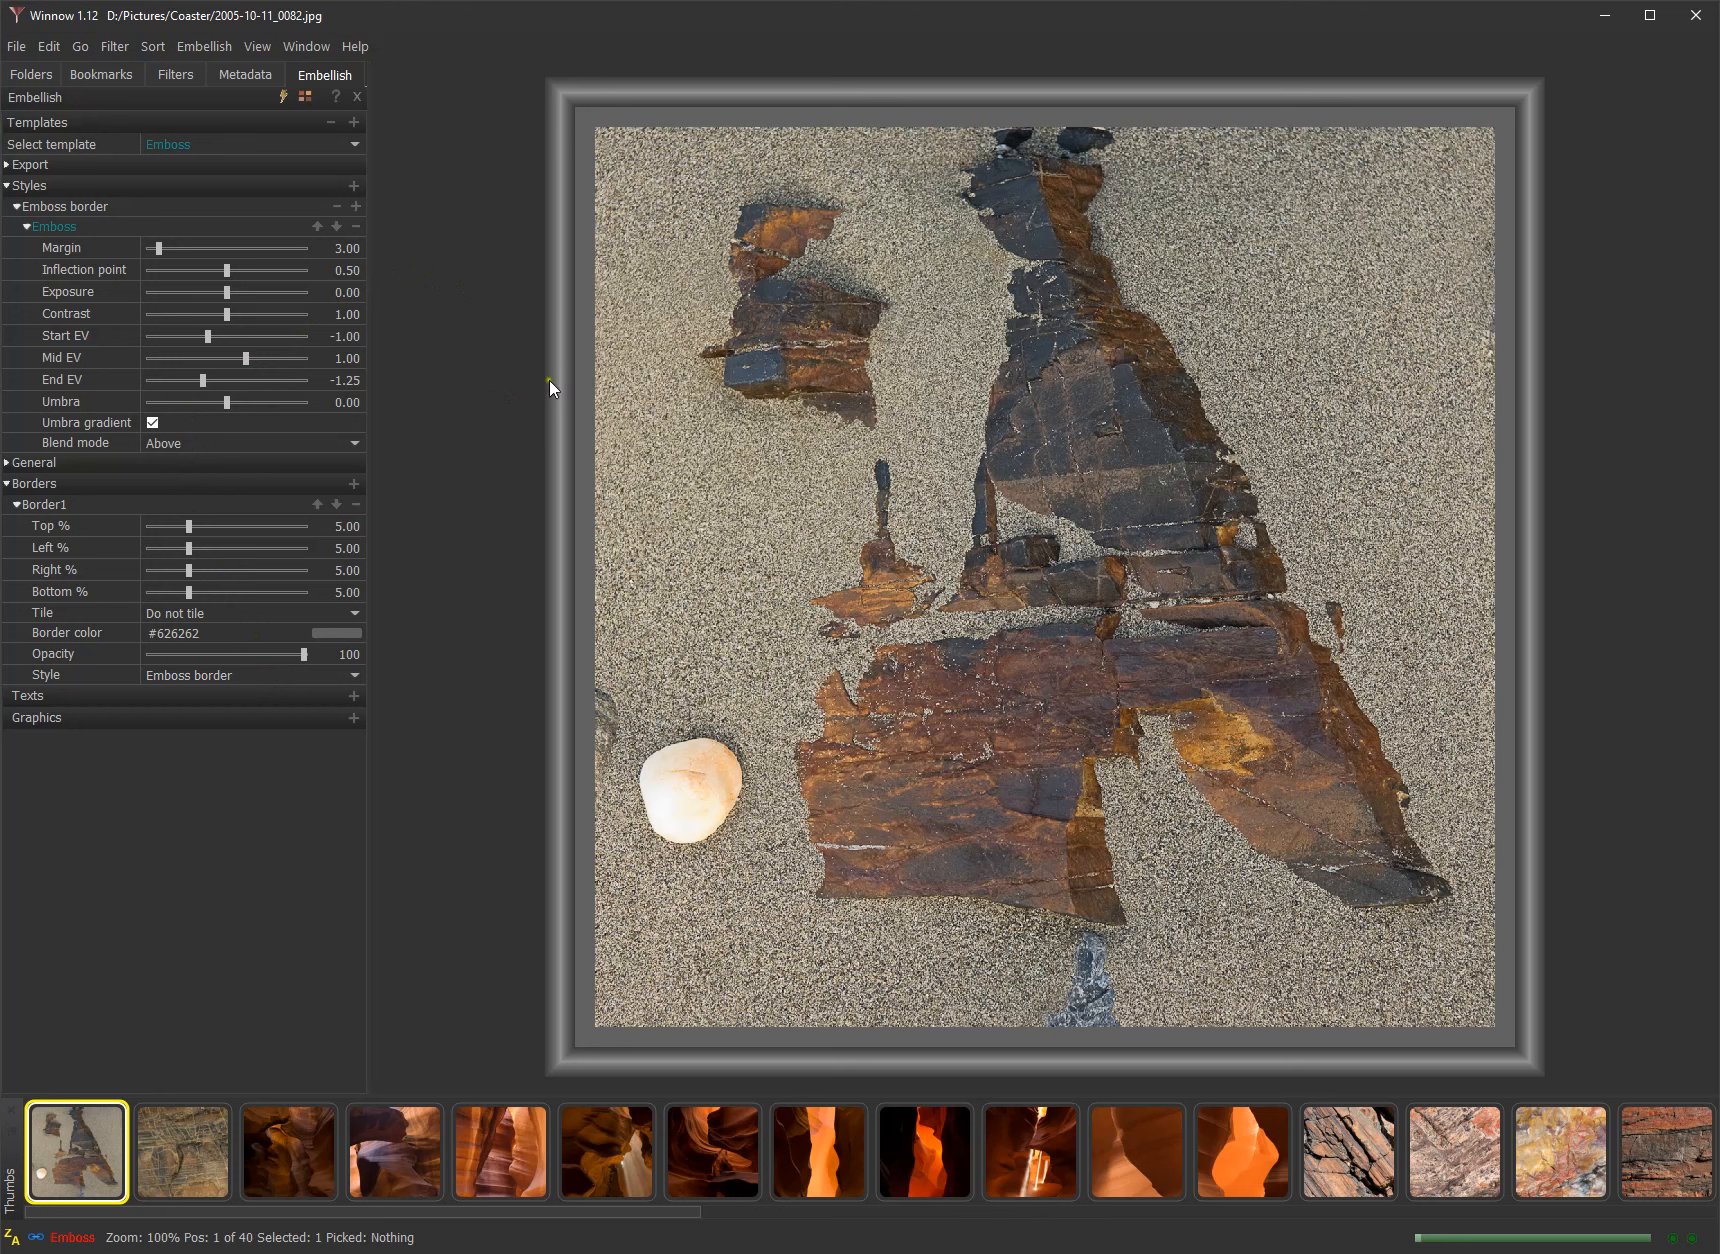
{"action": "left_click", "coordinate": [173, 249]}
{"action": "left_click_drag", "start_coordinate": [173, 249], "coordinate": [166, 246]}
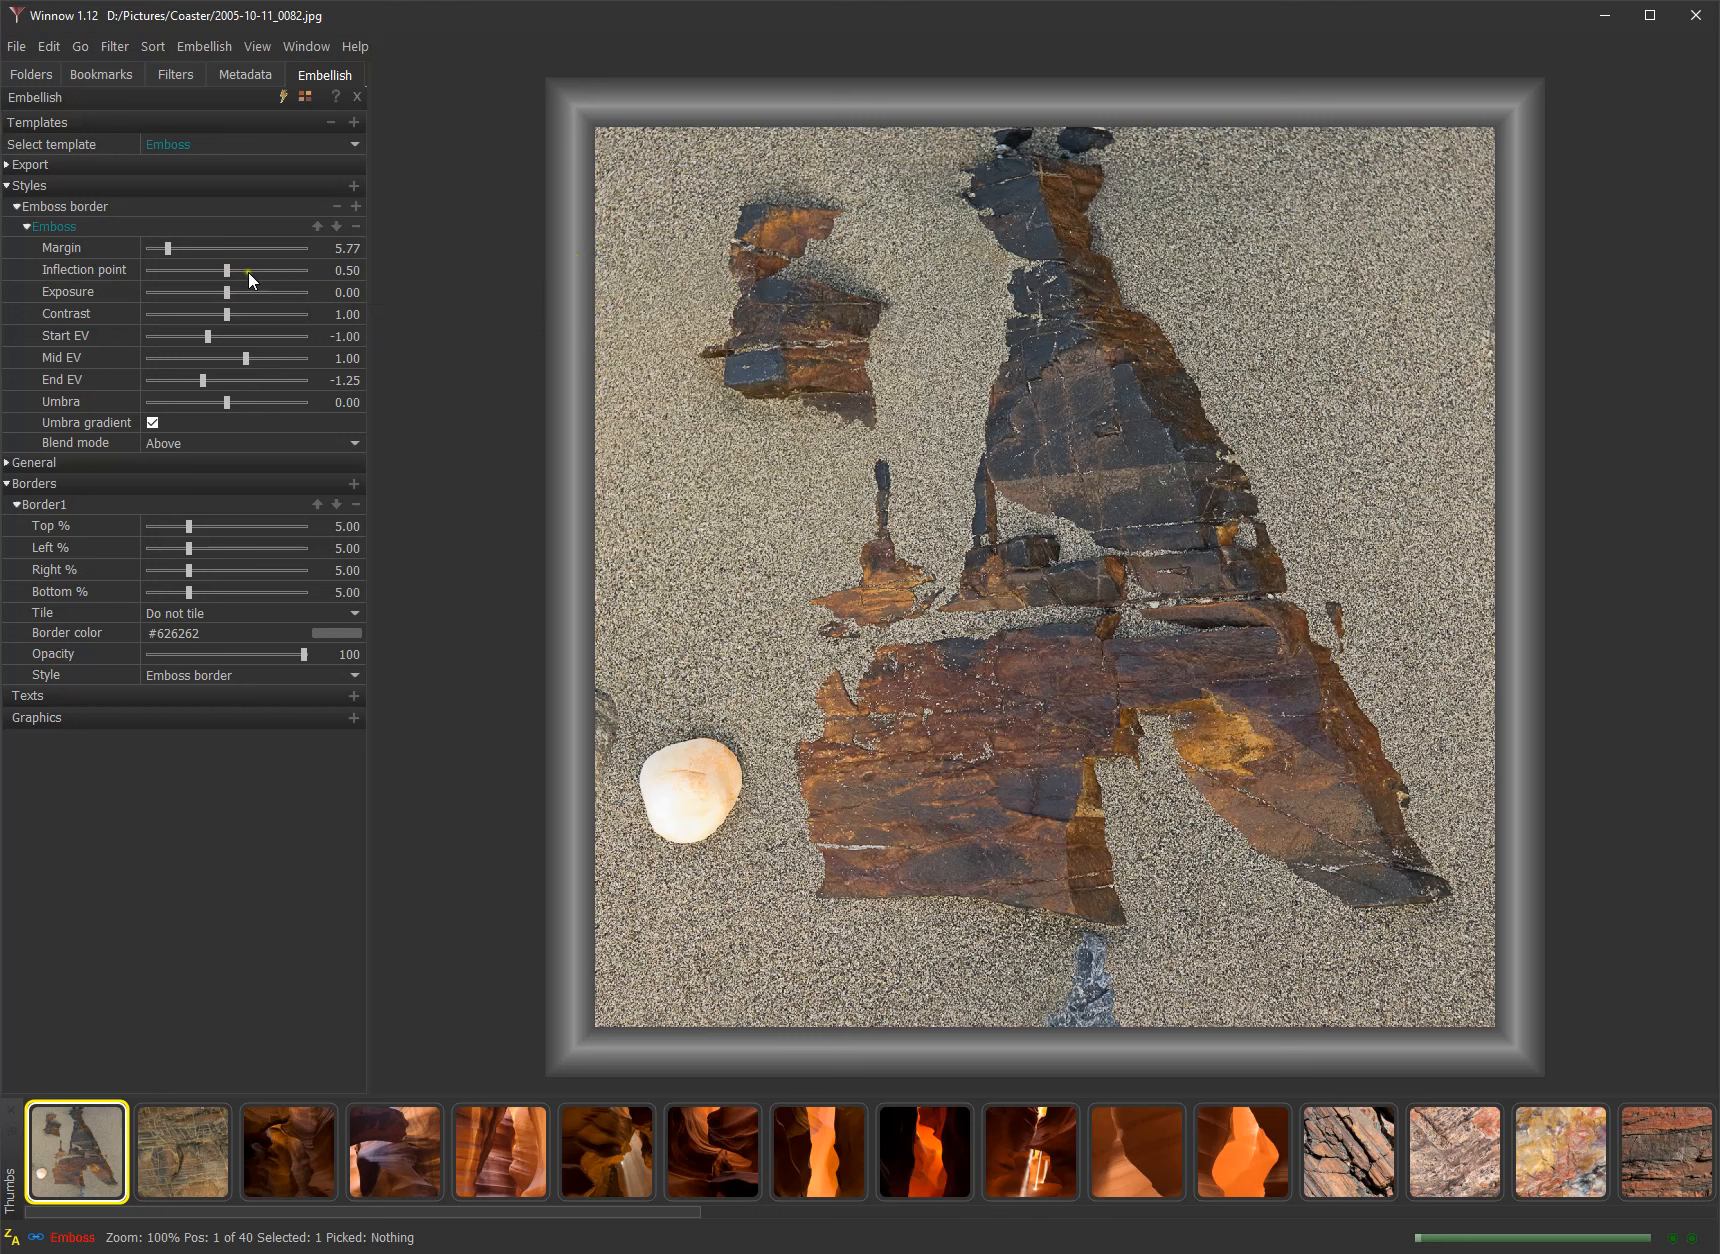
- Set the emboss inflection point to 0.29, exposure to -0.15 and contrast to 1.04
{"action": "mouse_move", "coordinate": [227, 271]}
{"action": "left_mouse_down"}
{"action": "mouse_move", "coordinate": [197, 279]}
{"action": "mouse_move", "coordinate": [240, 279]}
{"action": "mouse_move", "coordinate": [196, 278]}
{"action": "left_mouse_up"}
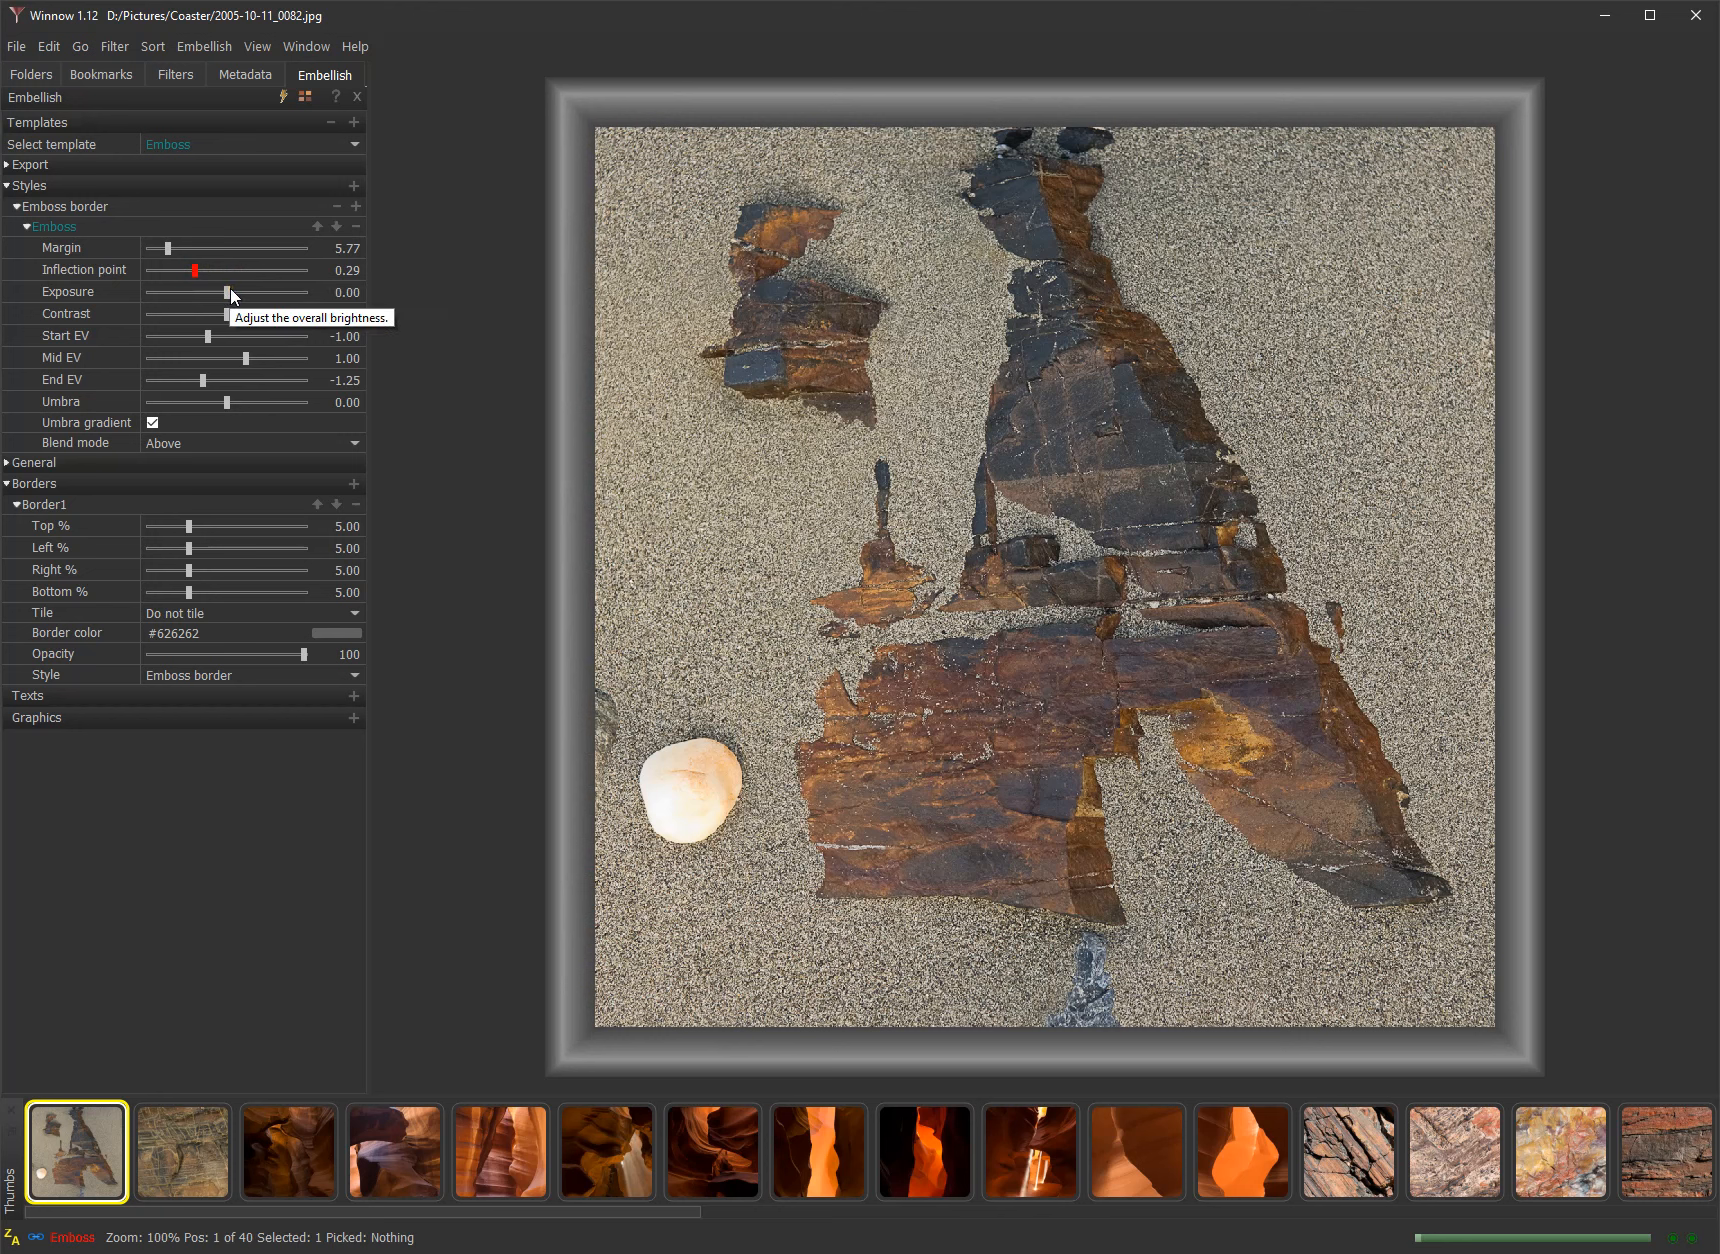
{"action": "left_click", "coordinate": [228, 292]}
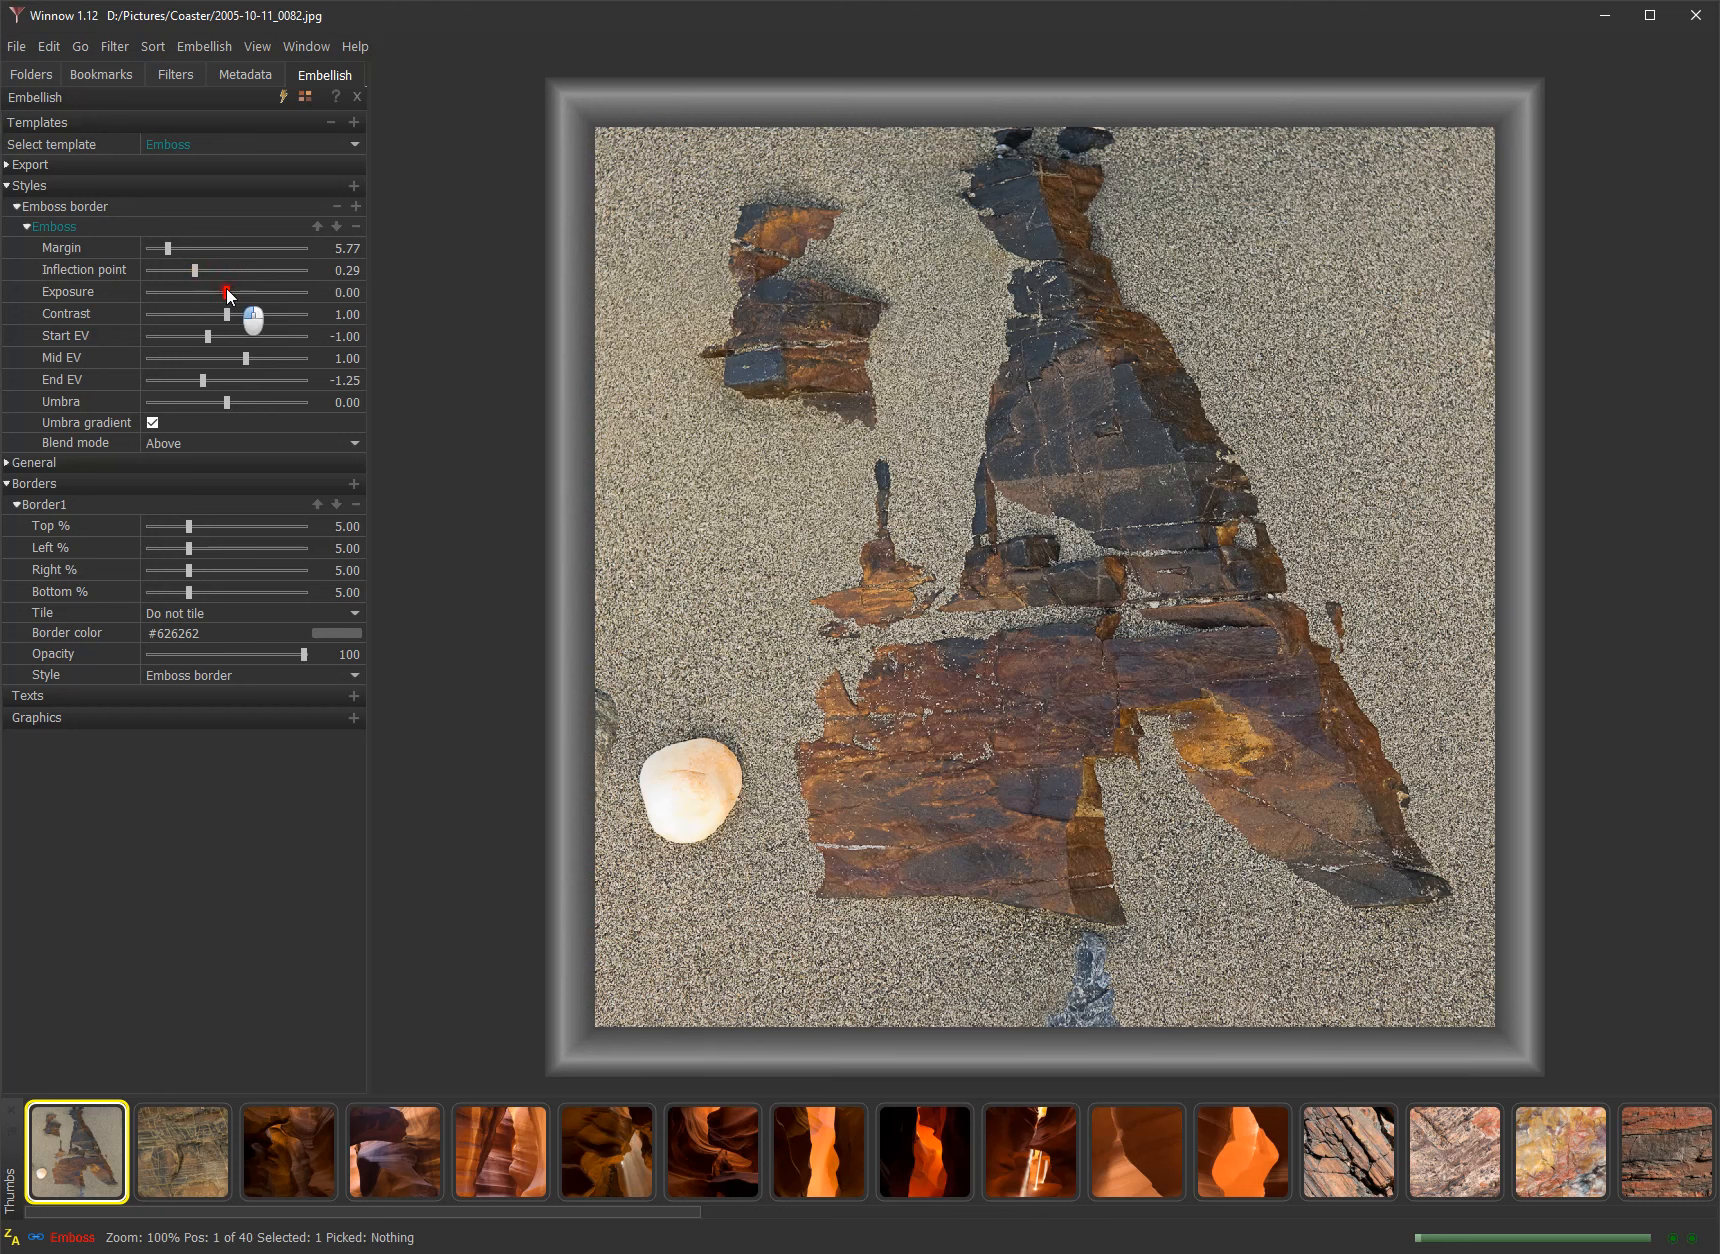
{"action": "mouse_move", "coordinate": [228, 292]}
{"action": "left_mouse_down"}
{"action": "mouse_move", "coordinate": [261, 292]}
{"action": "mouse_move", "coordinate": [206, 292]}
{"action": "mouse_move", "coordinate": [222, 292]}
{"action": "left_mouse_up"}
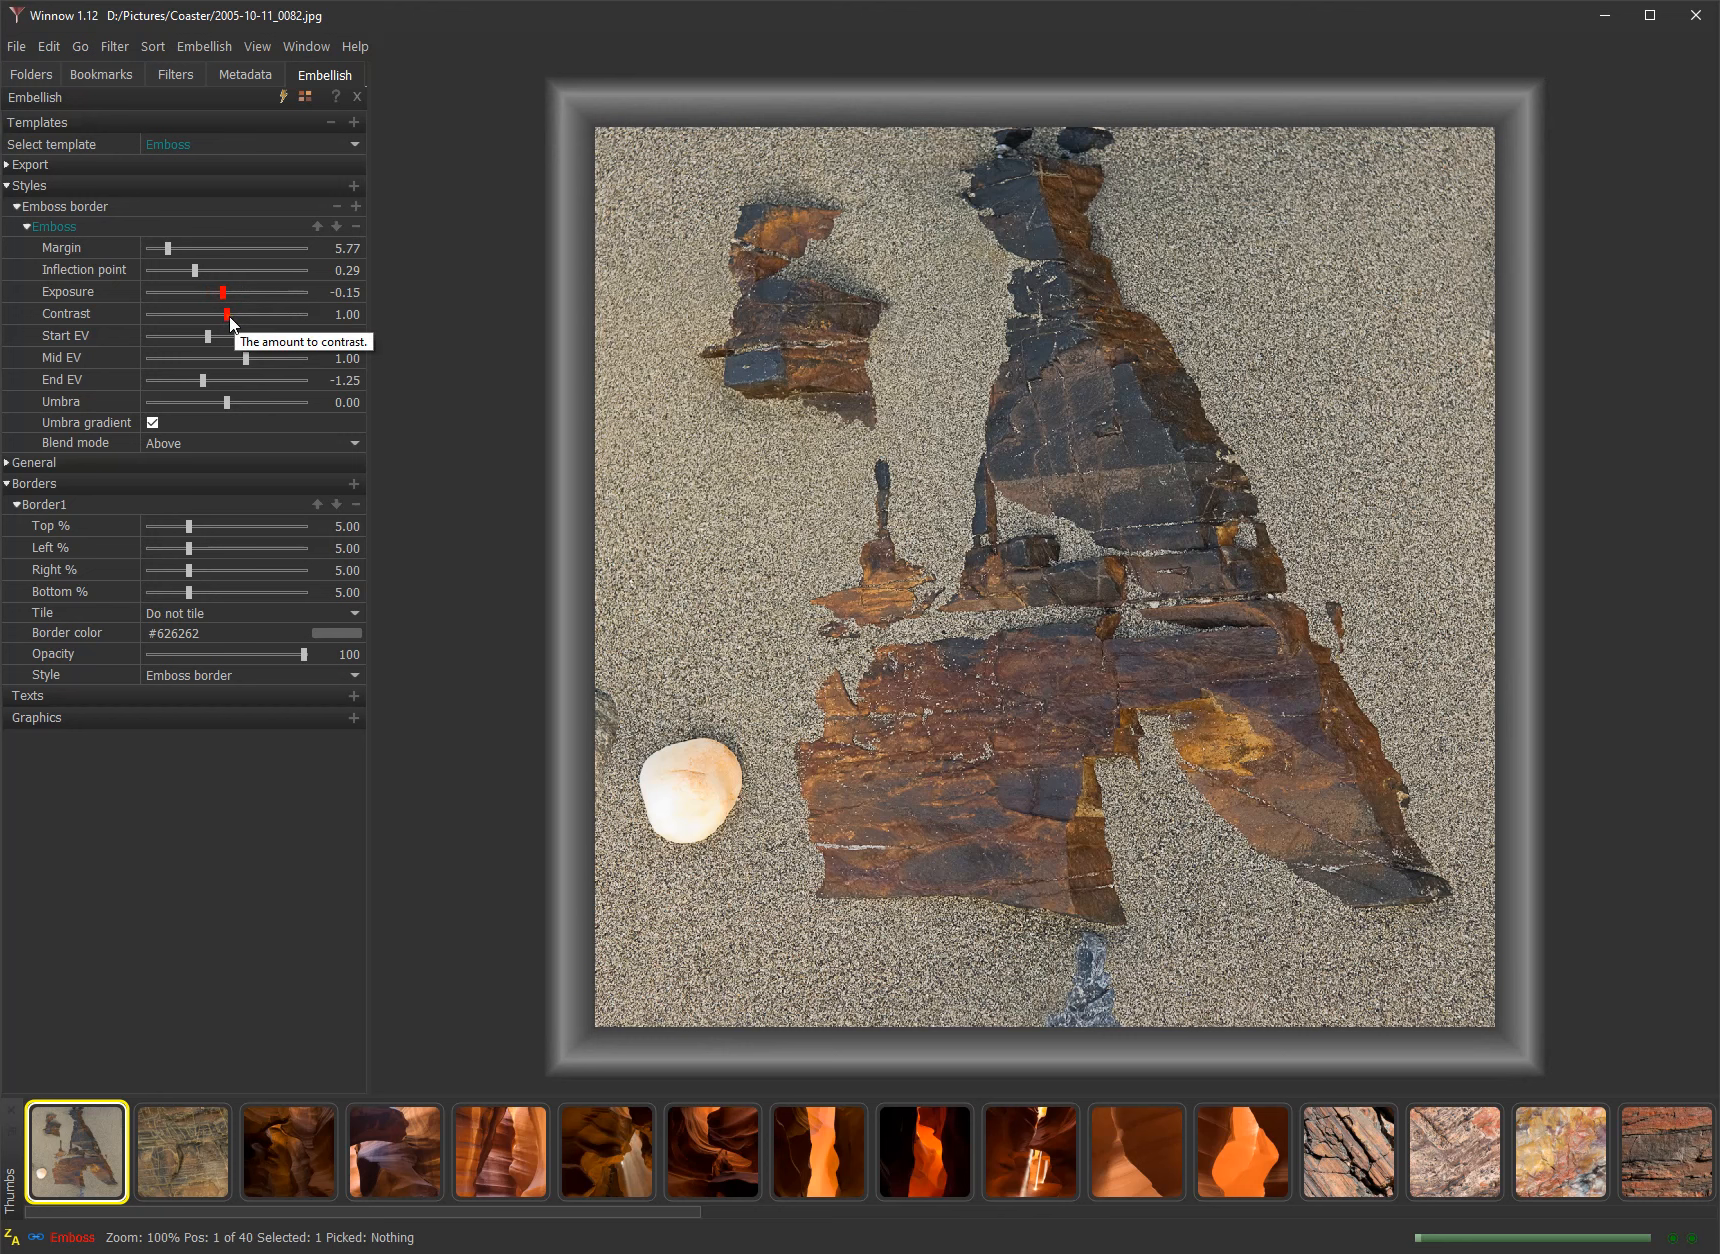
{"action": "mouse_move", "coordinate": [228, 315]}
{"action": "left_mouse_down"}
{"action": "mouse_move", "coordinate": [178, 318]}
{"action": "mouse_move", "coordinate": [292, 336]}
{"action": "mouse_move", "coordinate": [155, 332]}
{"action": "mouse_move", "coordinate": [268, 333]}
{"action": "mouse_move", "coordinate": [235, 325]}
{"action": "left_mouse_up"}
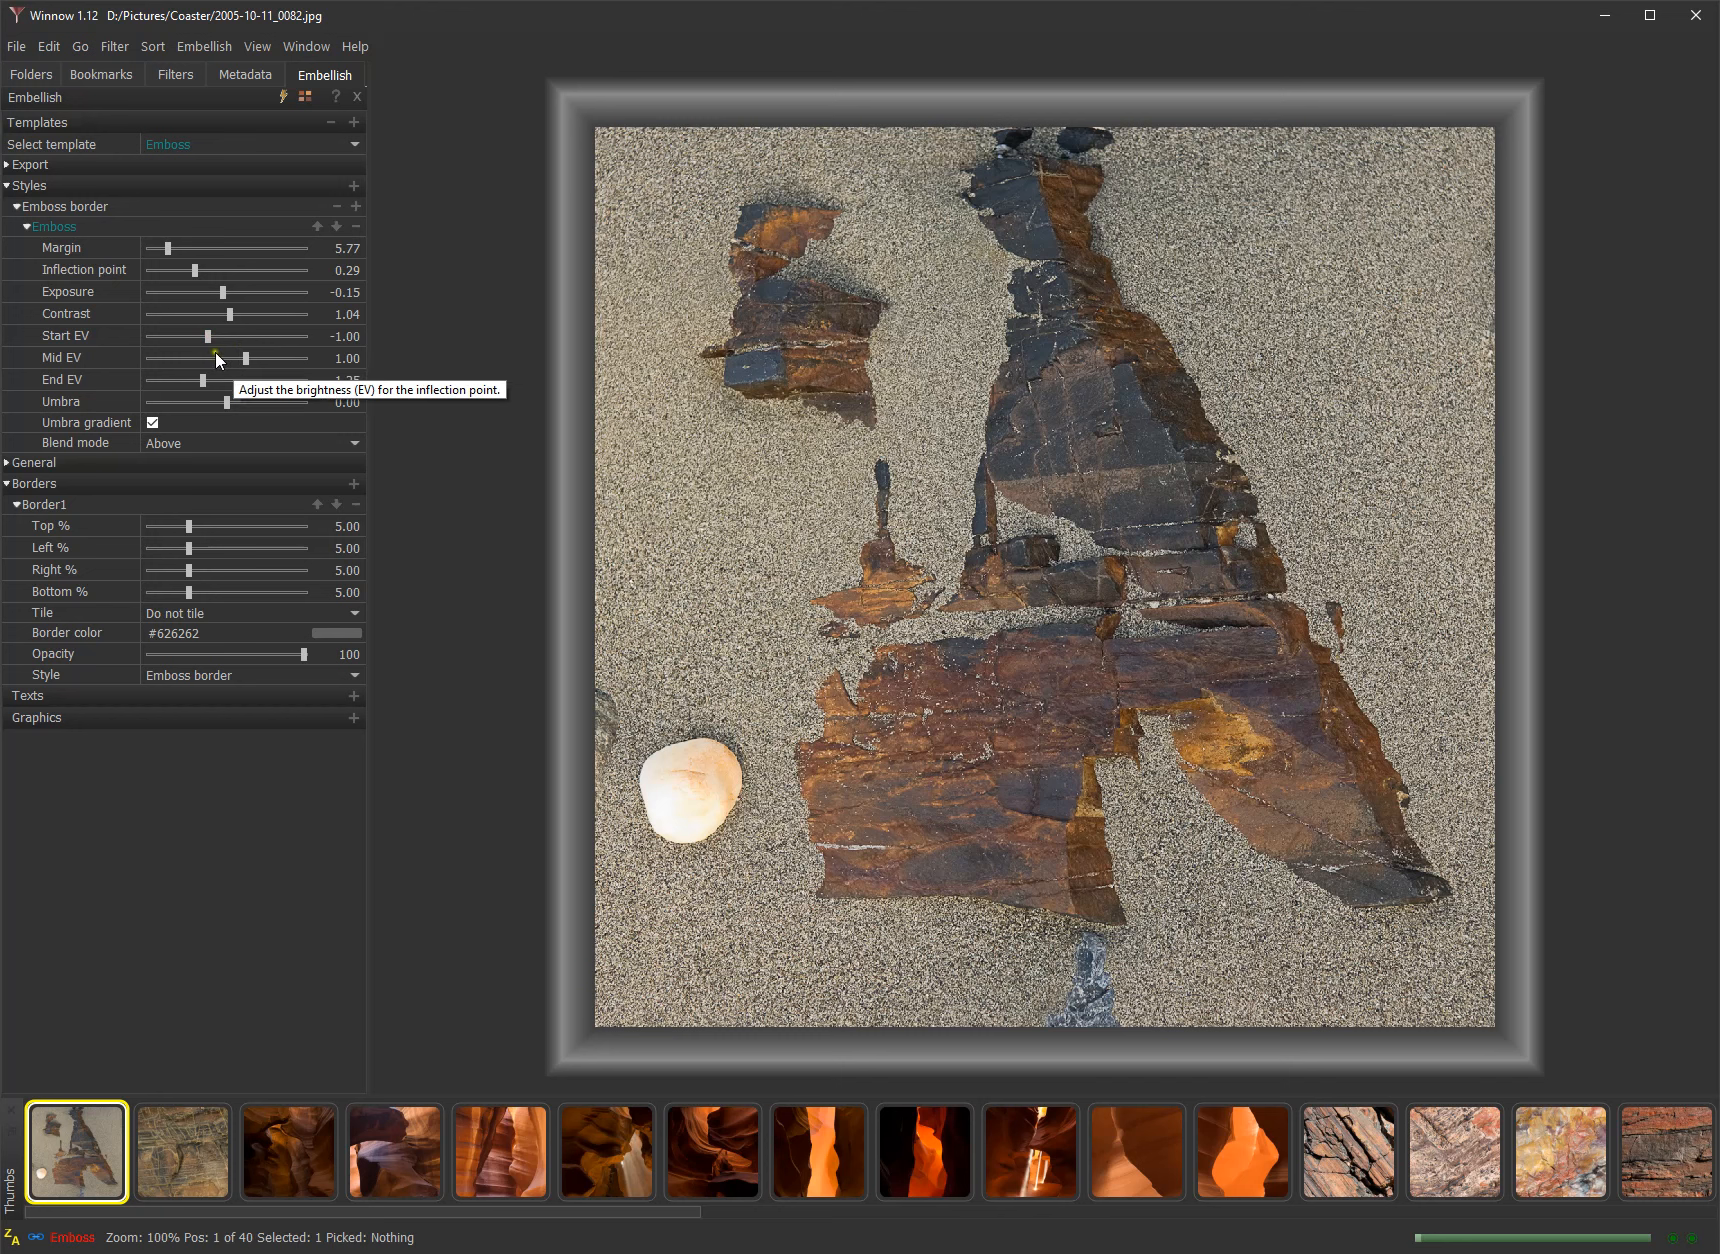
- Try an inverted emboss profile with Start EV 0.93, Mid EV -1.33 and End EV 0.98
{"action": "left_click", "coordinate": [182, 337]}
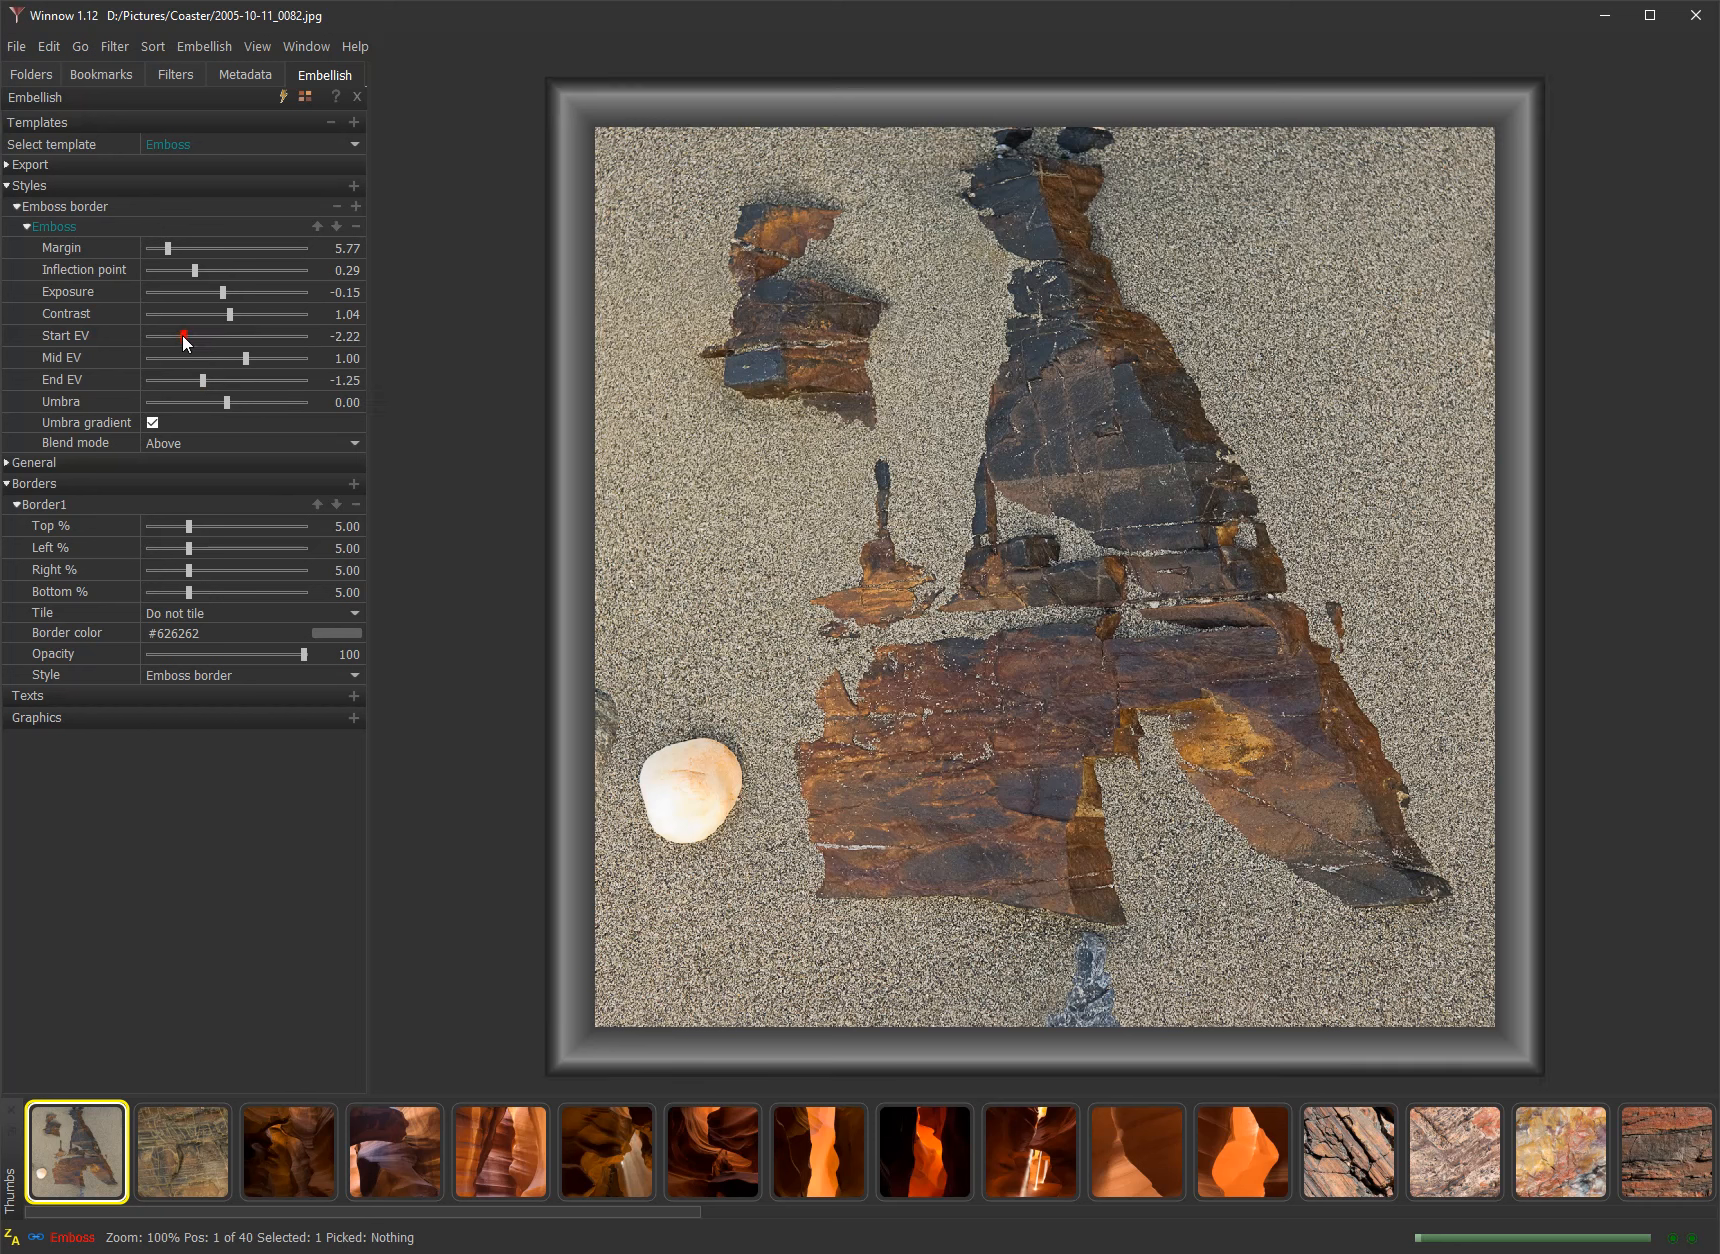
{"action": "left_click", "coordinate": [247, 339]}
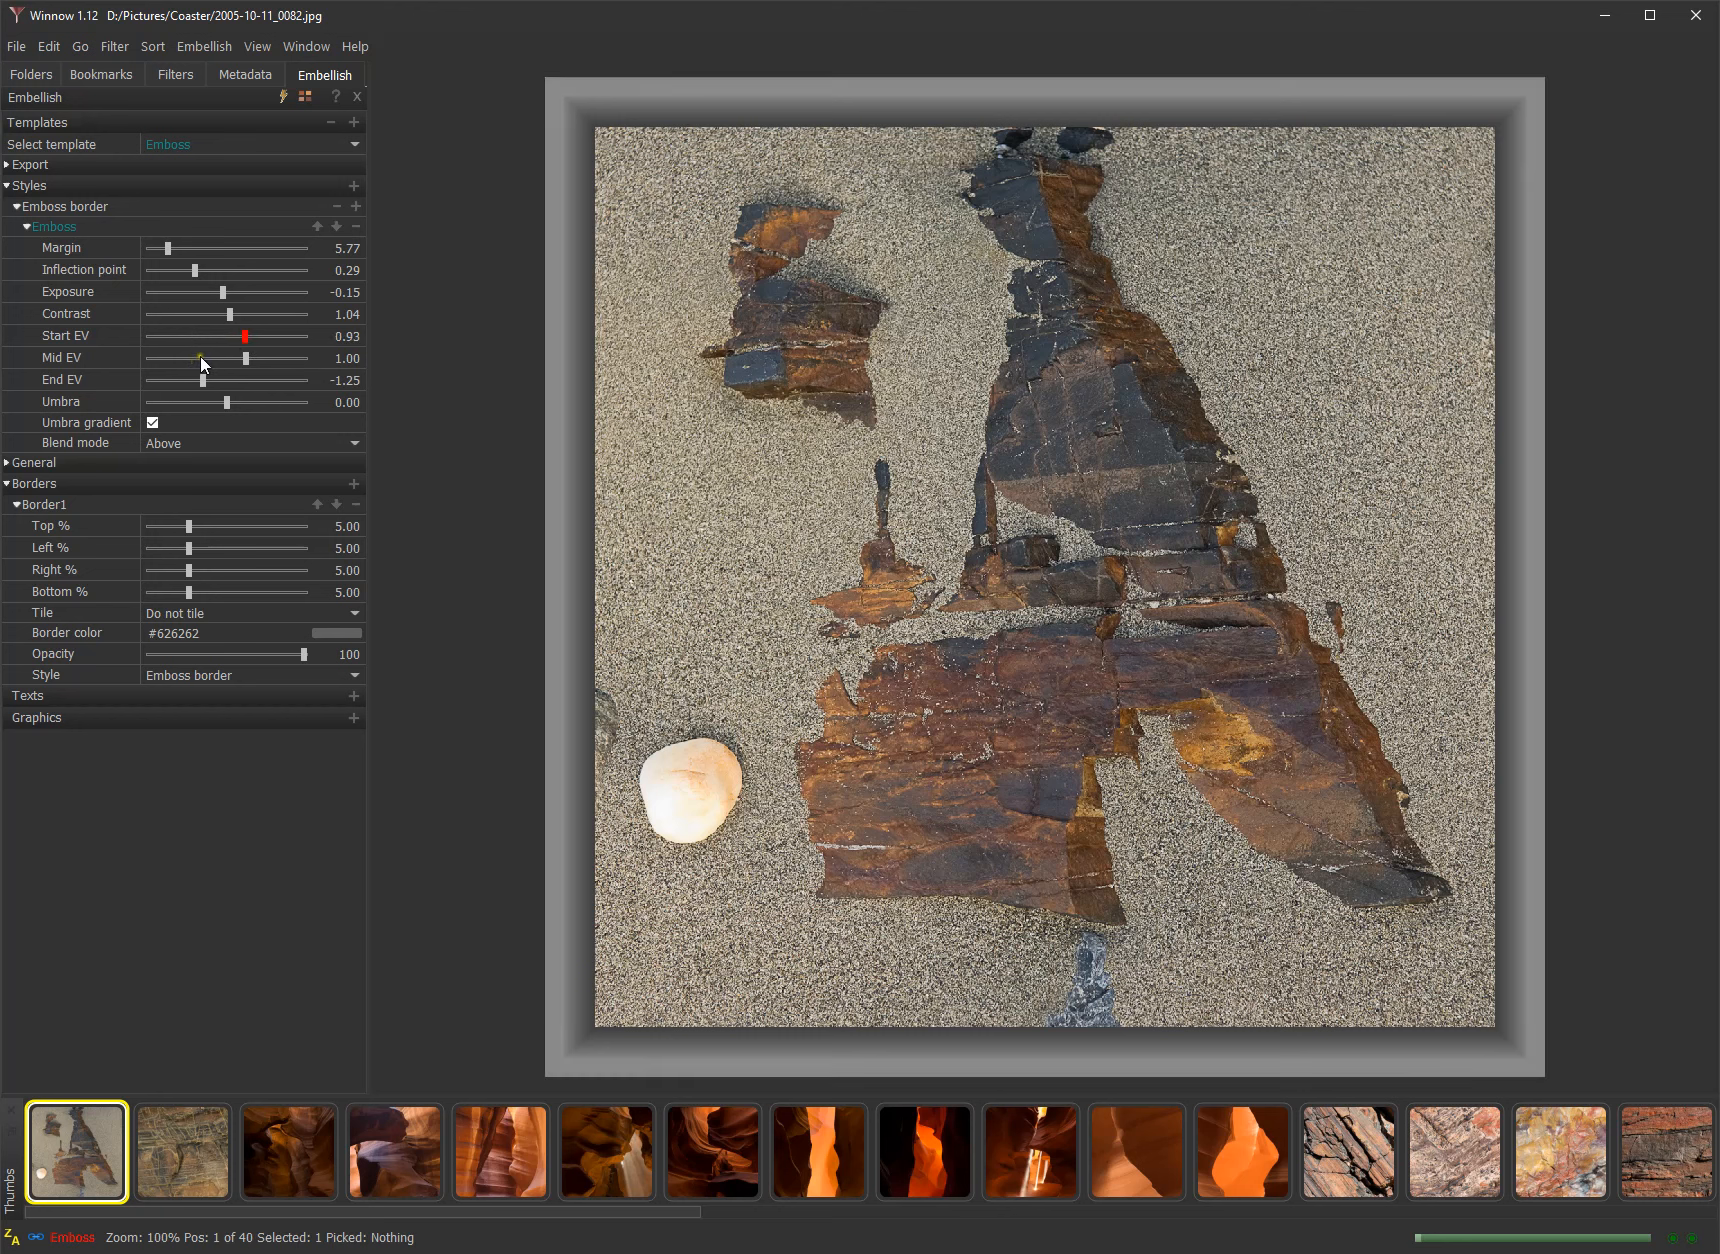
{"action": "left_click", "coordinate": [200, 357]}
{"action": "left_click", "coordinate": [248, 380]}
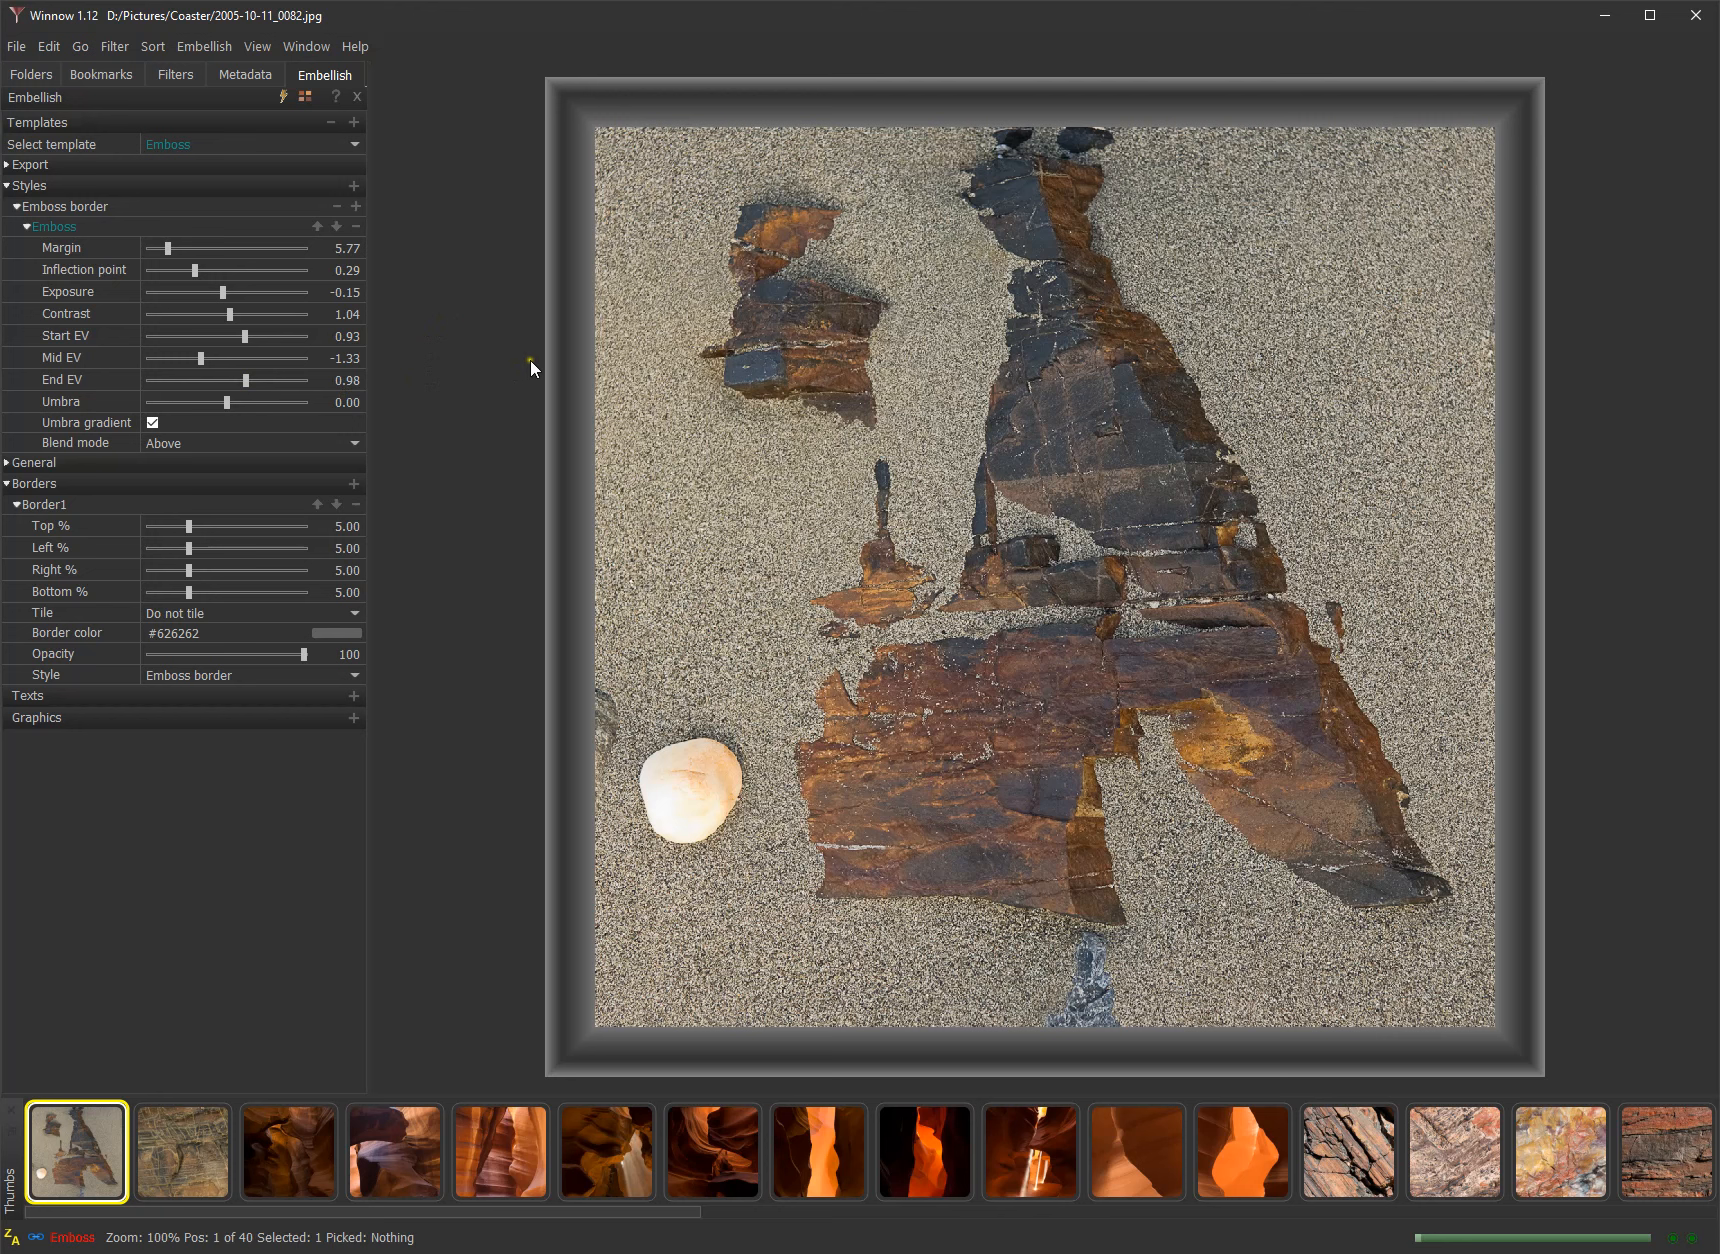
- Reset the emboss Start EV, Mid EV and End EV to their default values
{"action": "left_click", "coordinate": [48, 335]}
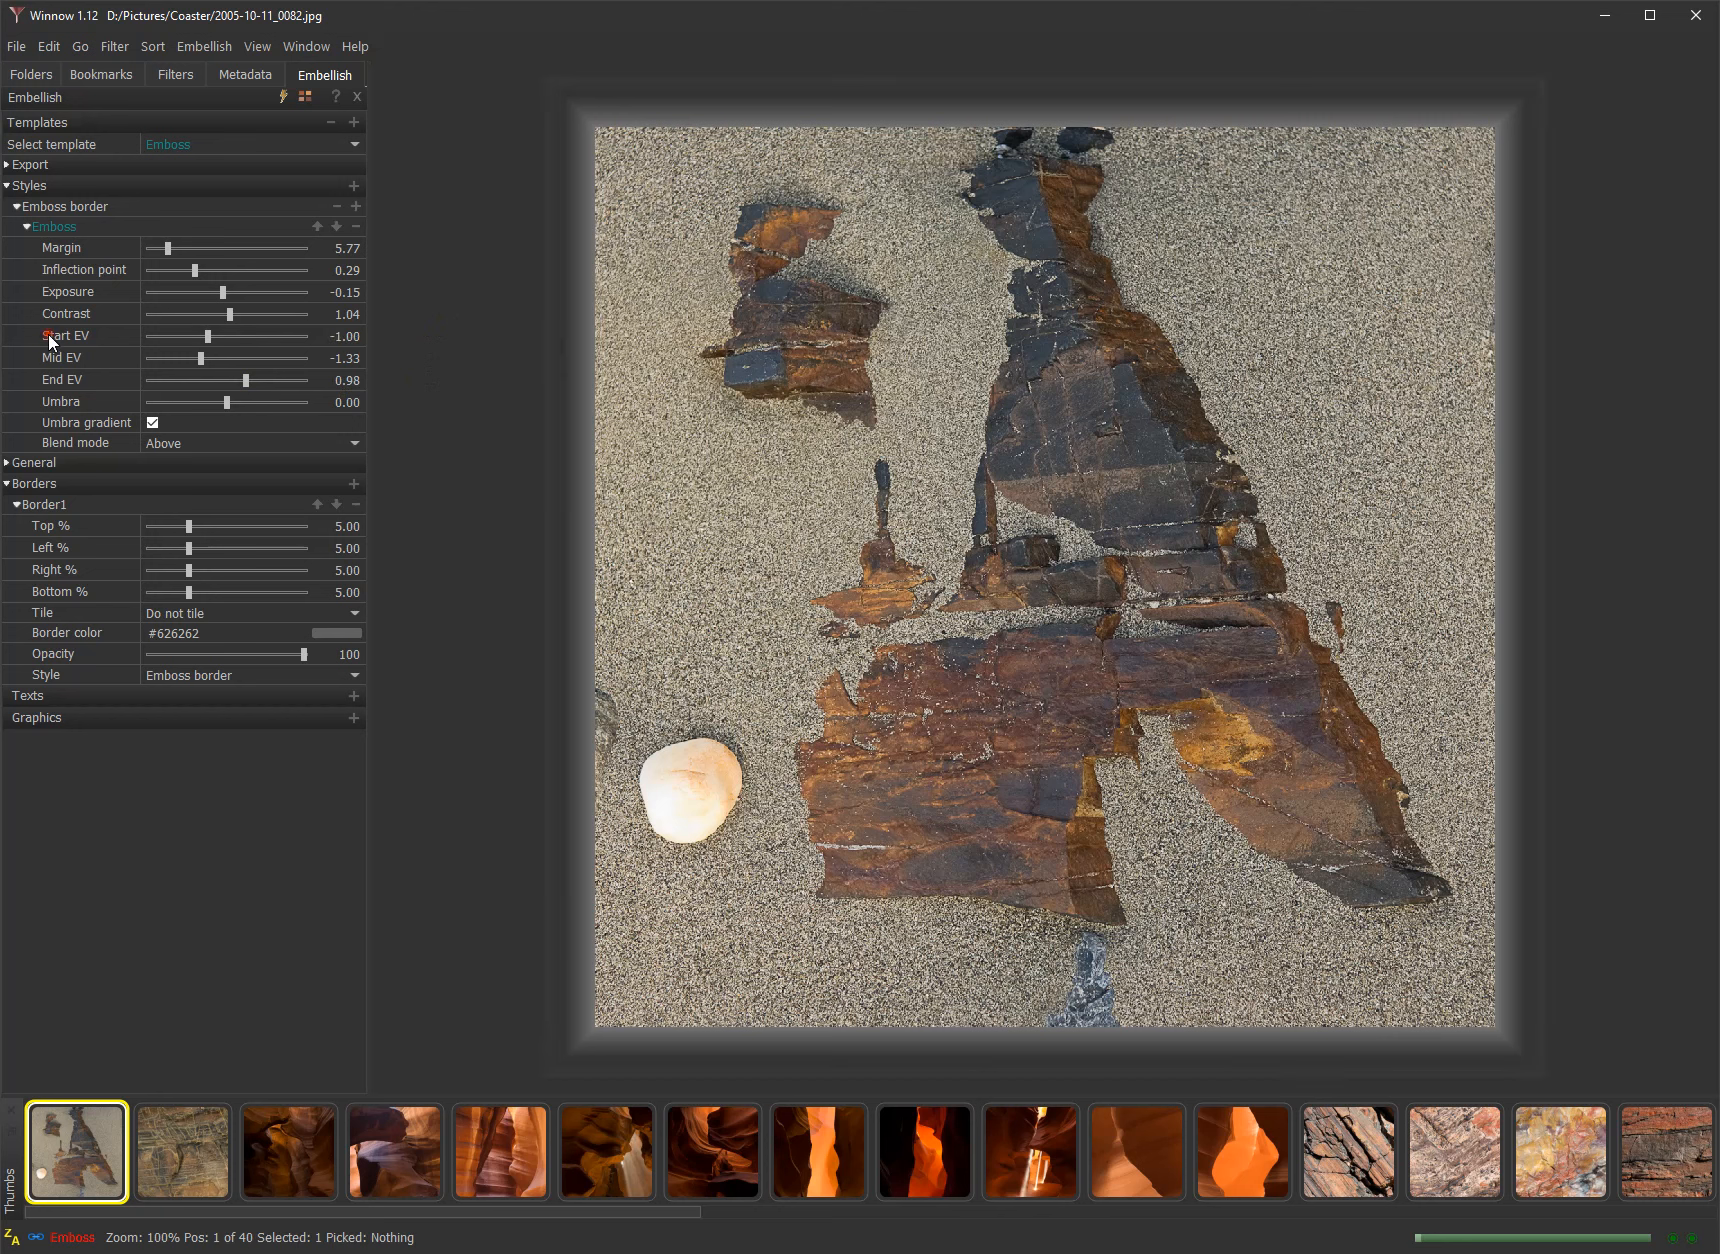
{"action": "left_click", "coordinate": [71, 359]}
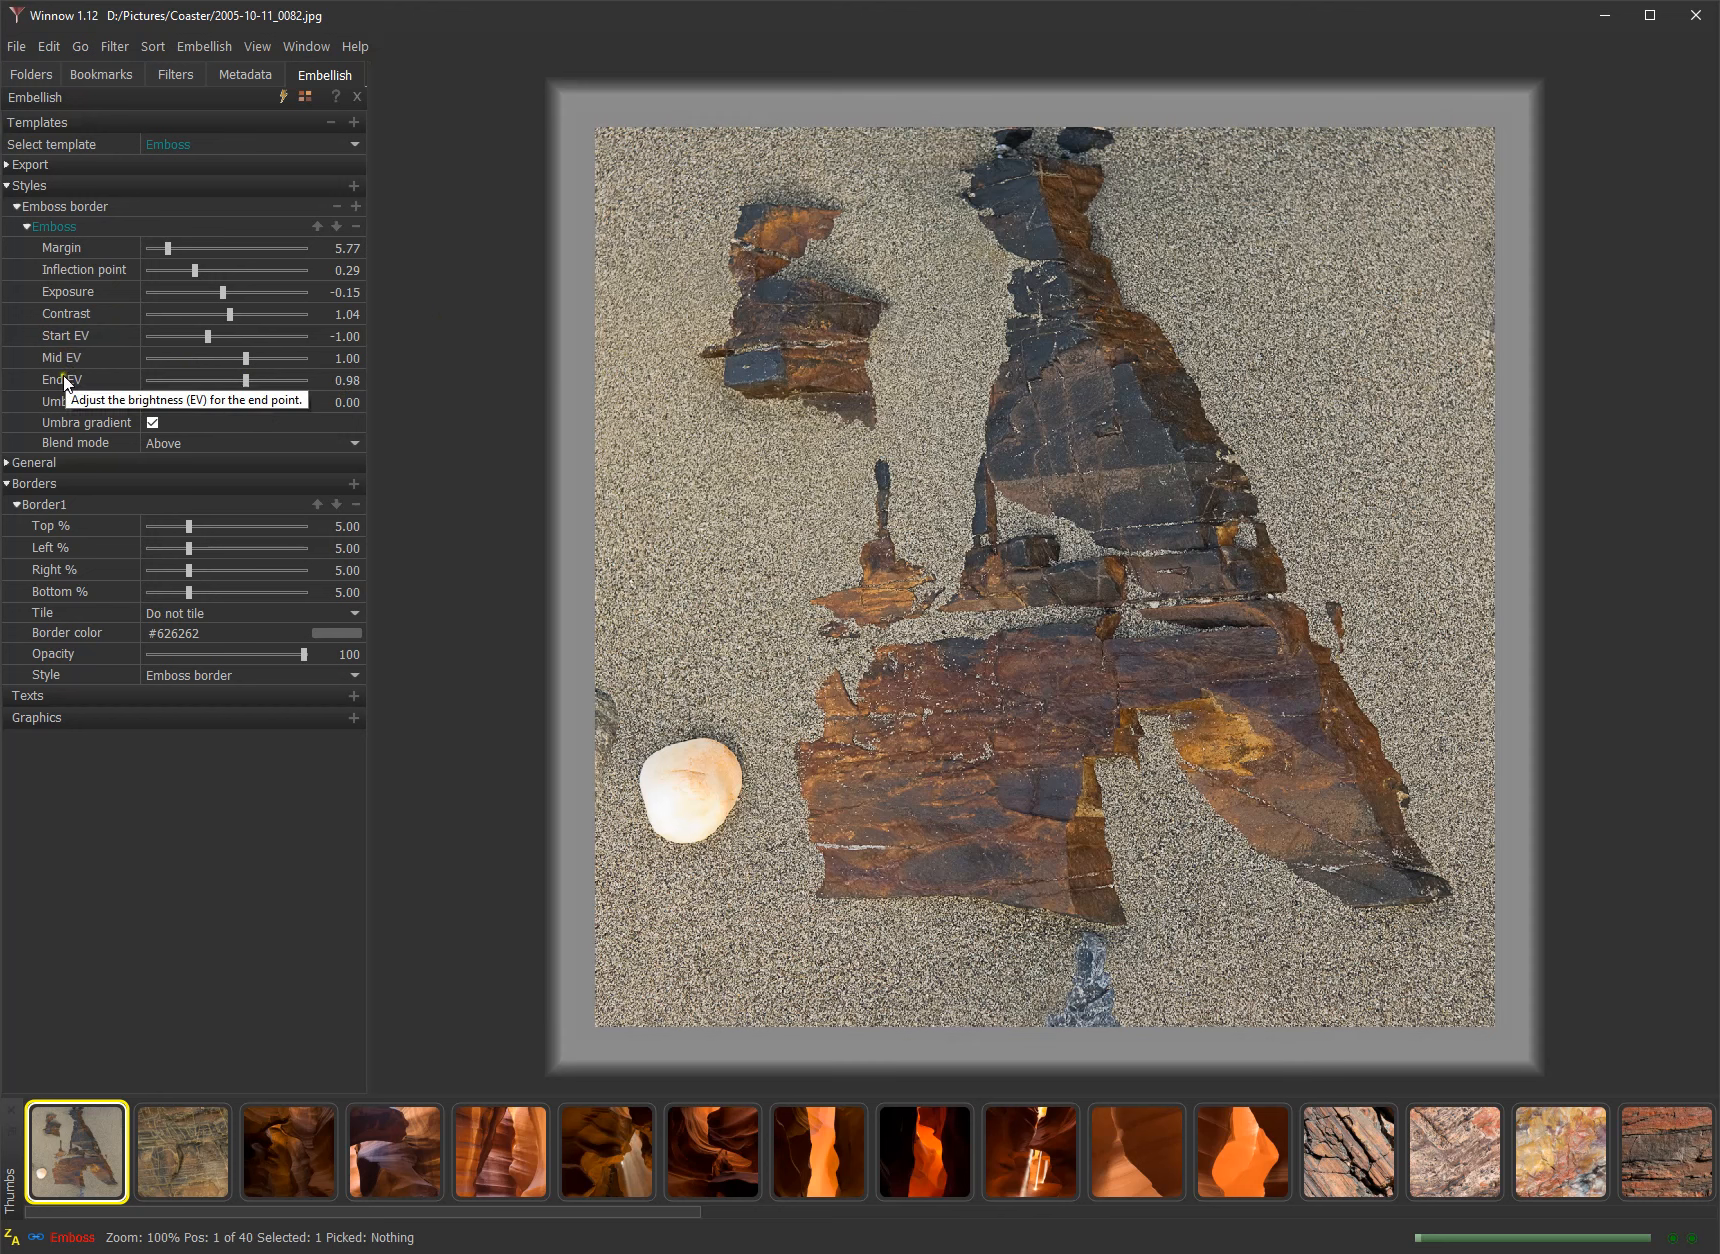
{"action": "left_click", "coordinate": [64, 380]}
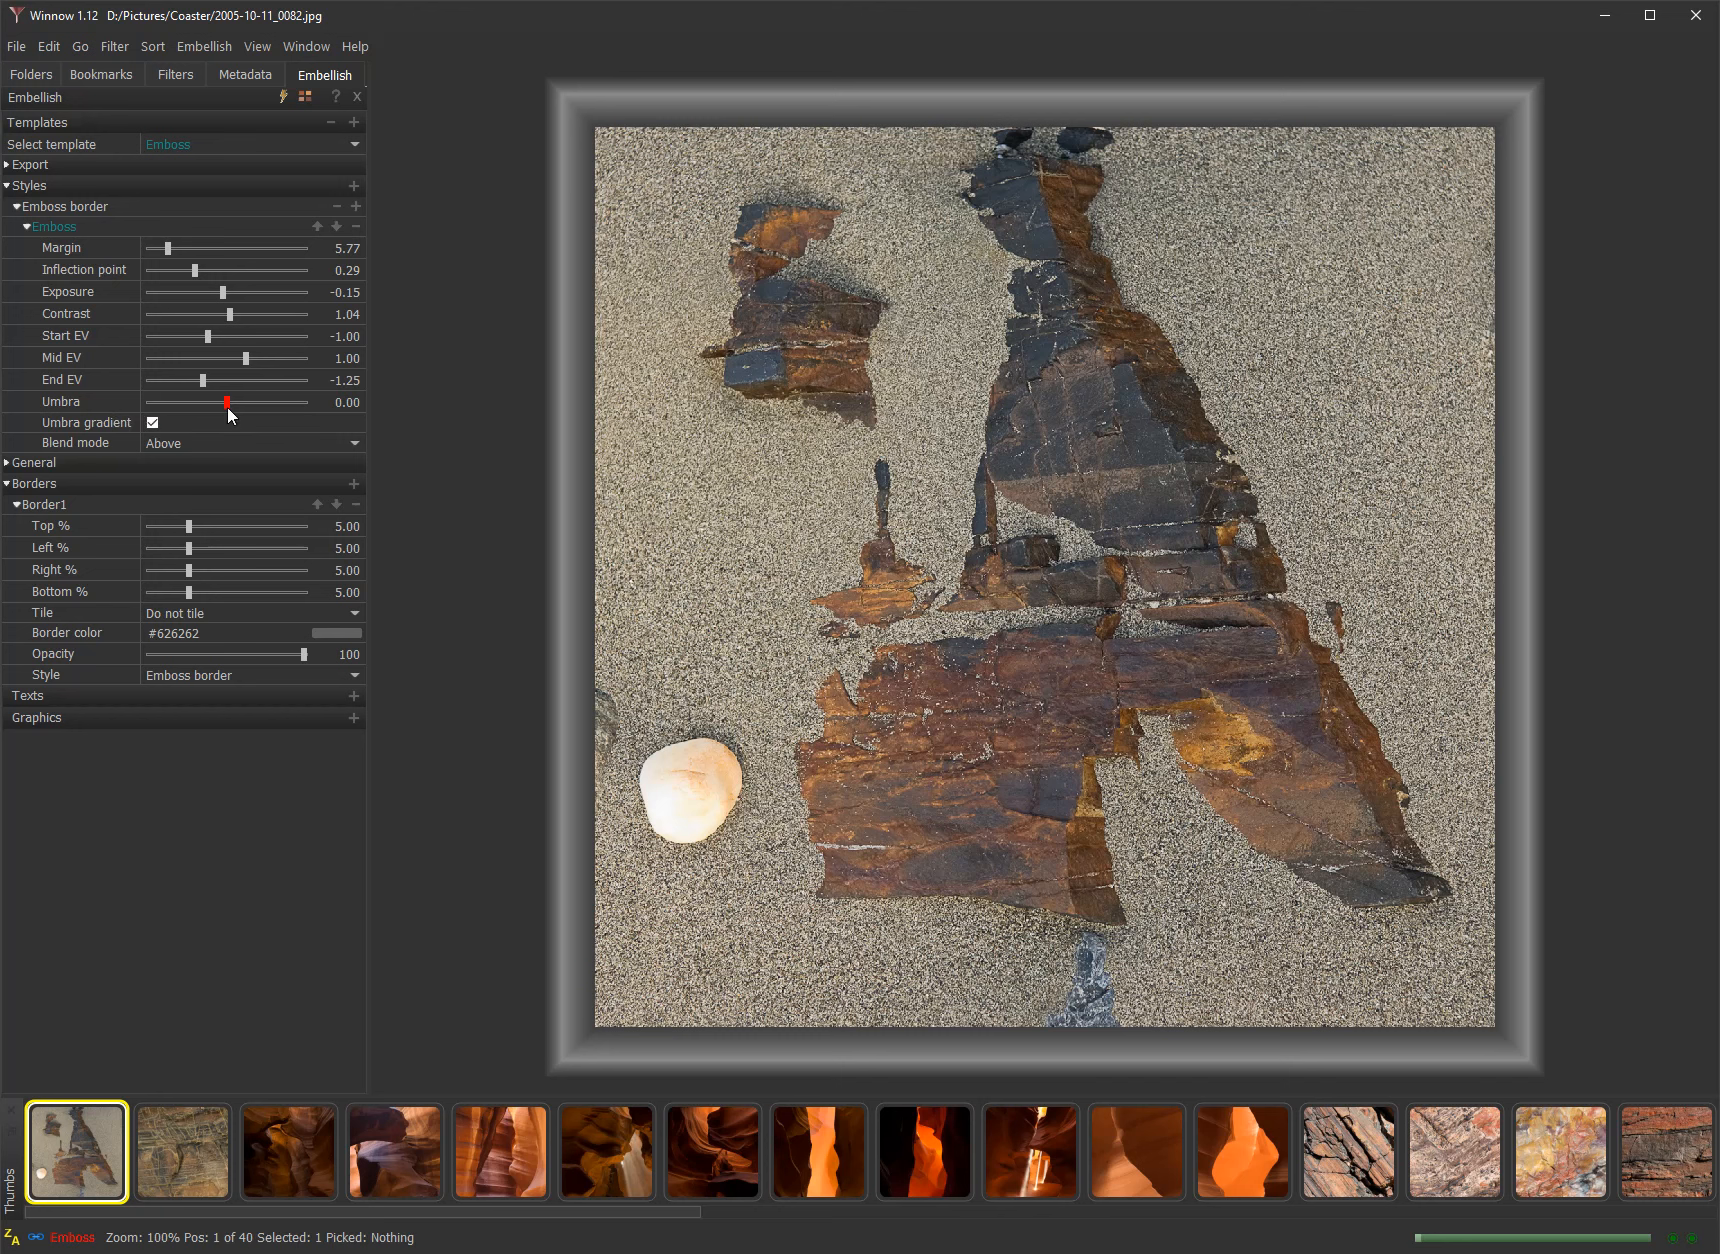
- Expand the general settings and try umbra values of -1.33 and 1.22 for the emboss, settling on -0.74
{"action": "left_click", "coordinate": [222, 464]}
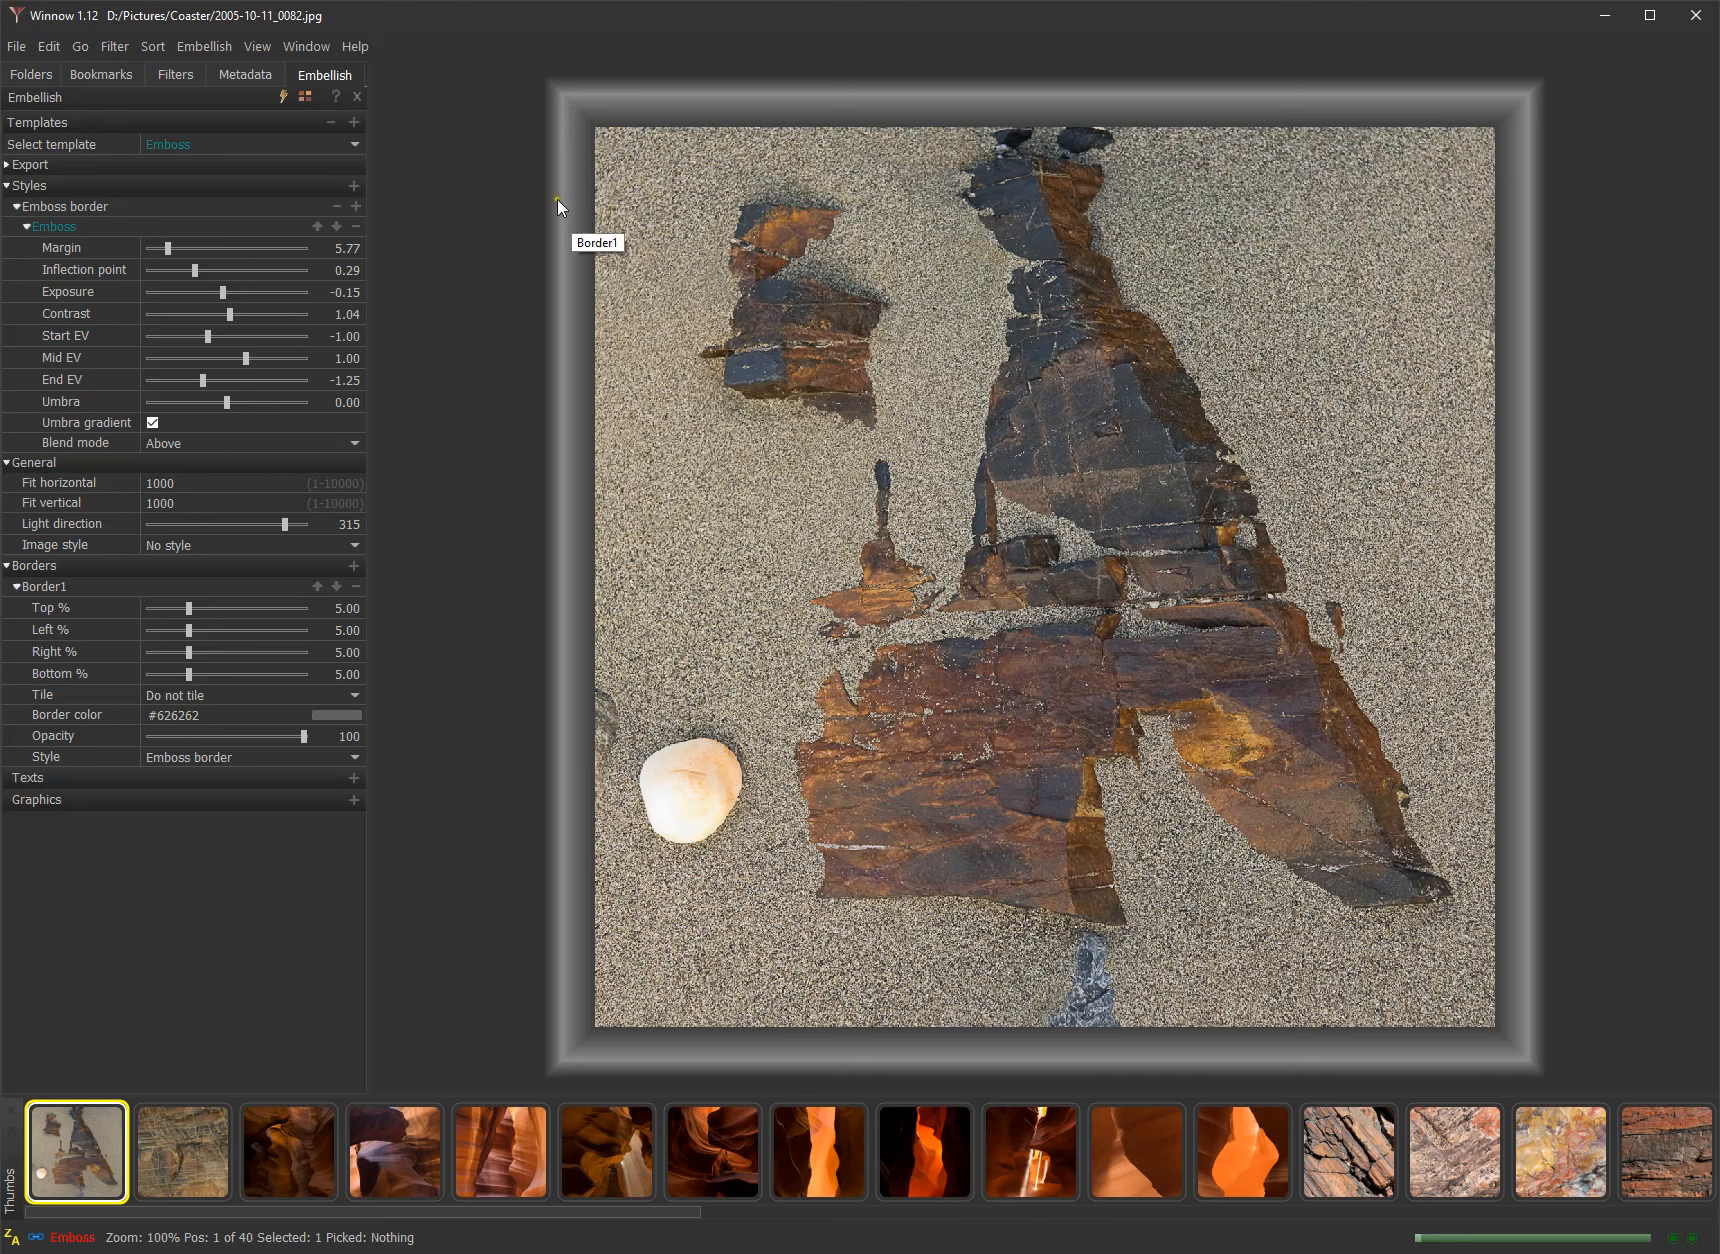
{"action": "left_click", "coordinate": [193, 402]}
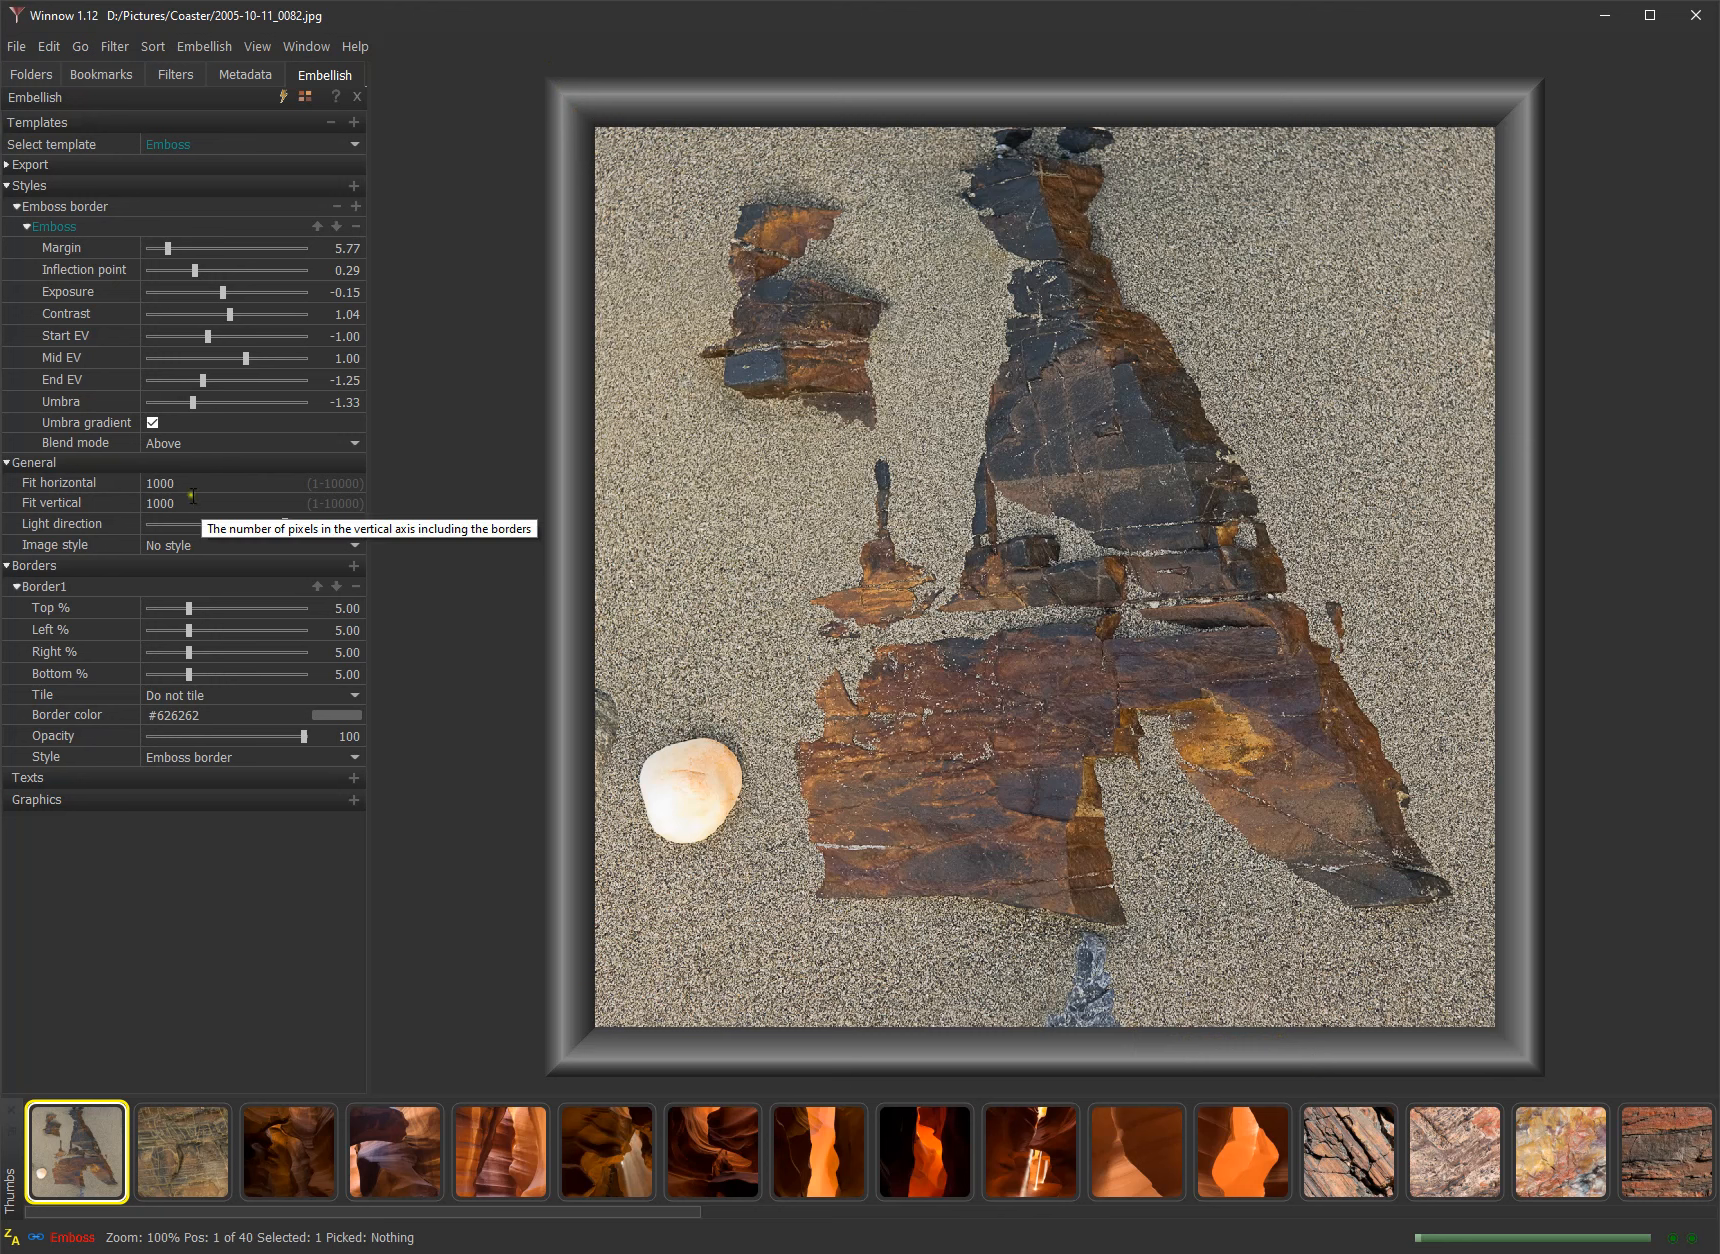
{"action": "left_click_drag", "start_coordinate": [196, 408], "coordinate": [261, 400]}
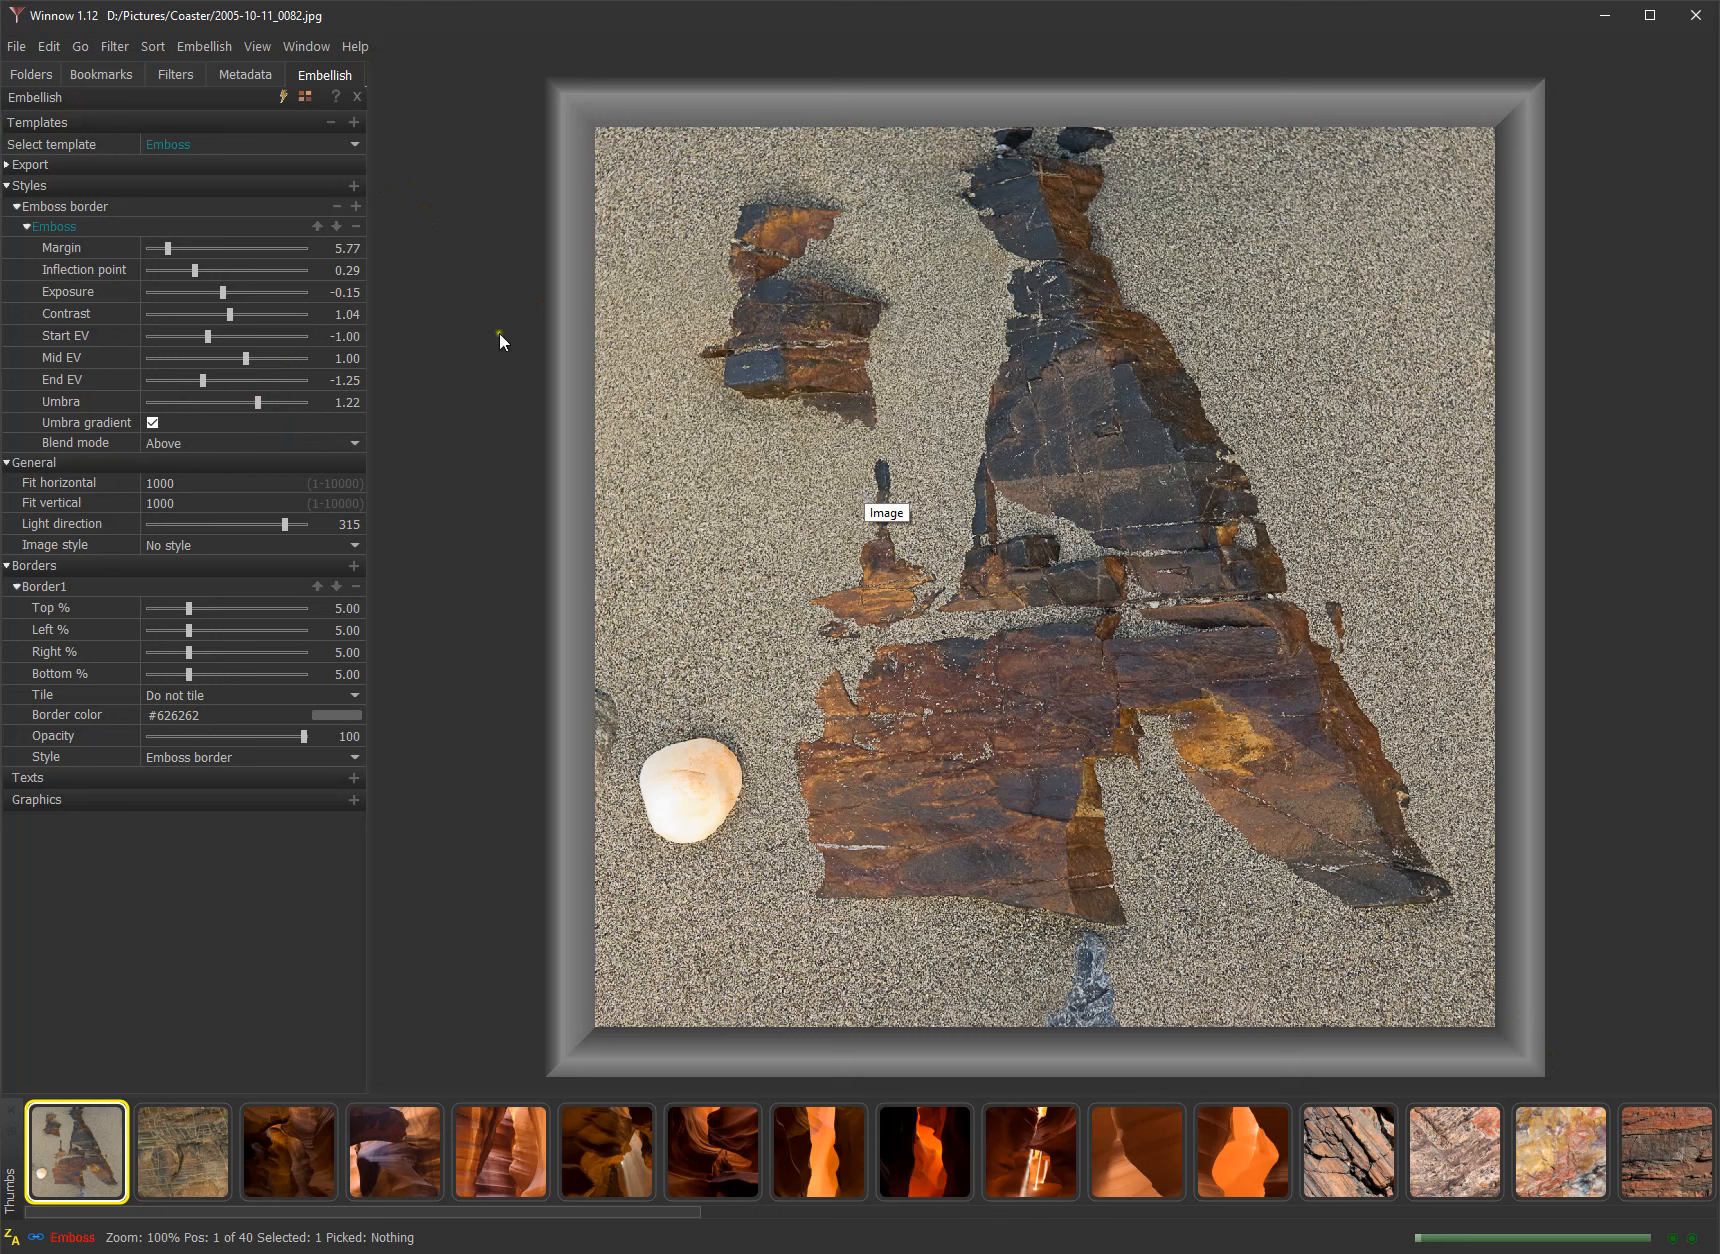
{"action": "left_click", "coordinate": [207, 400]}
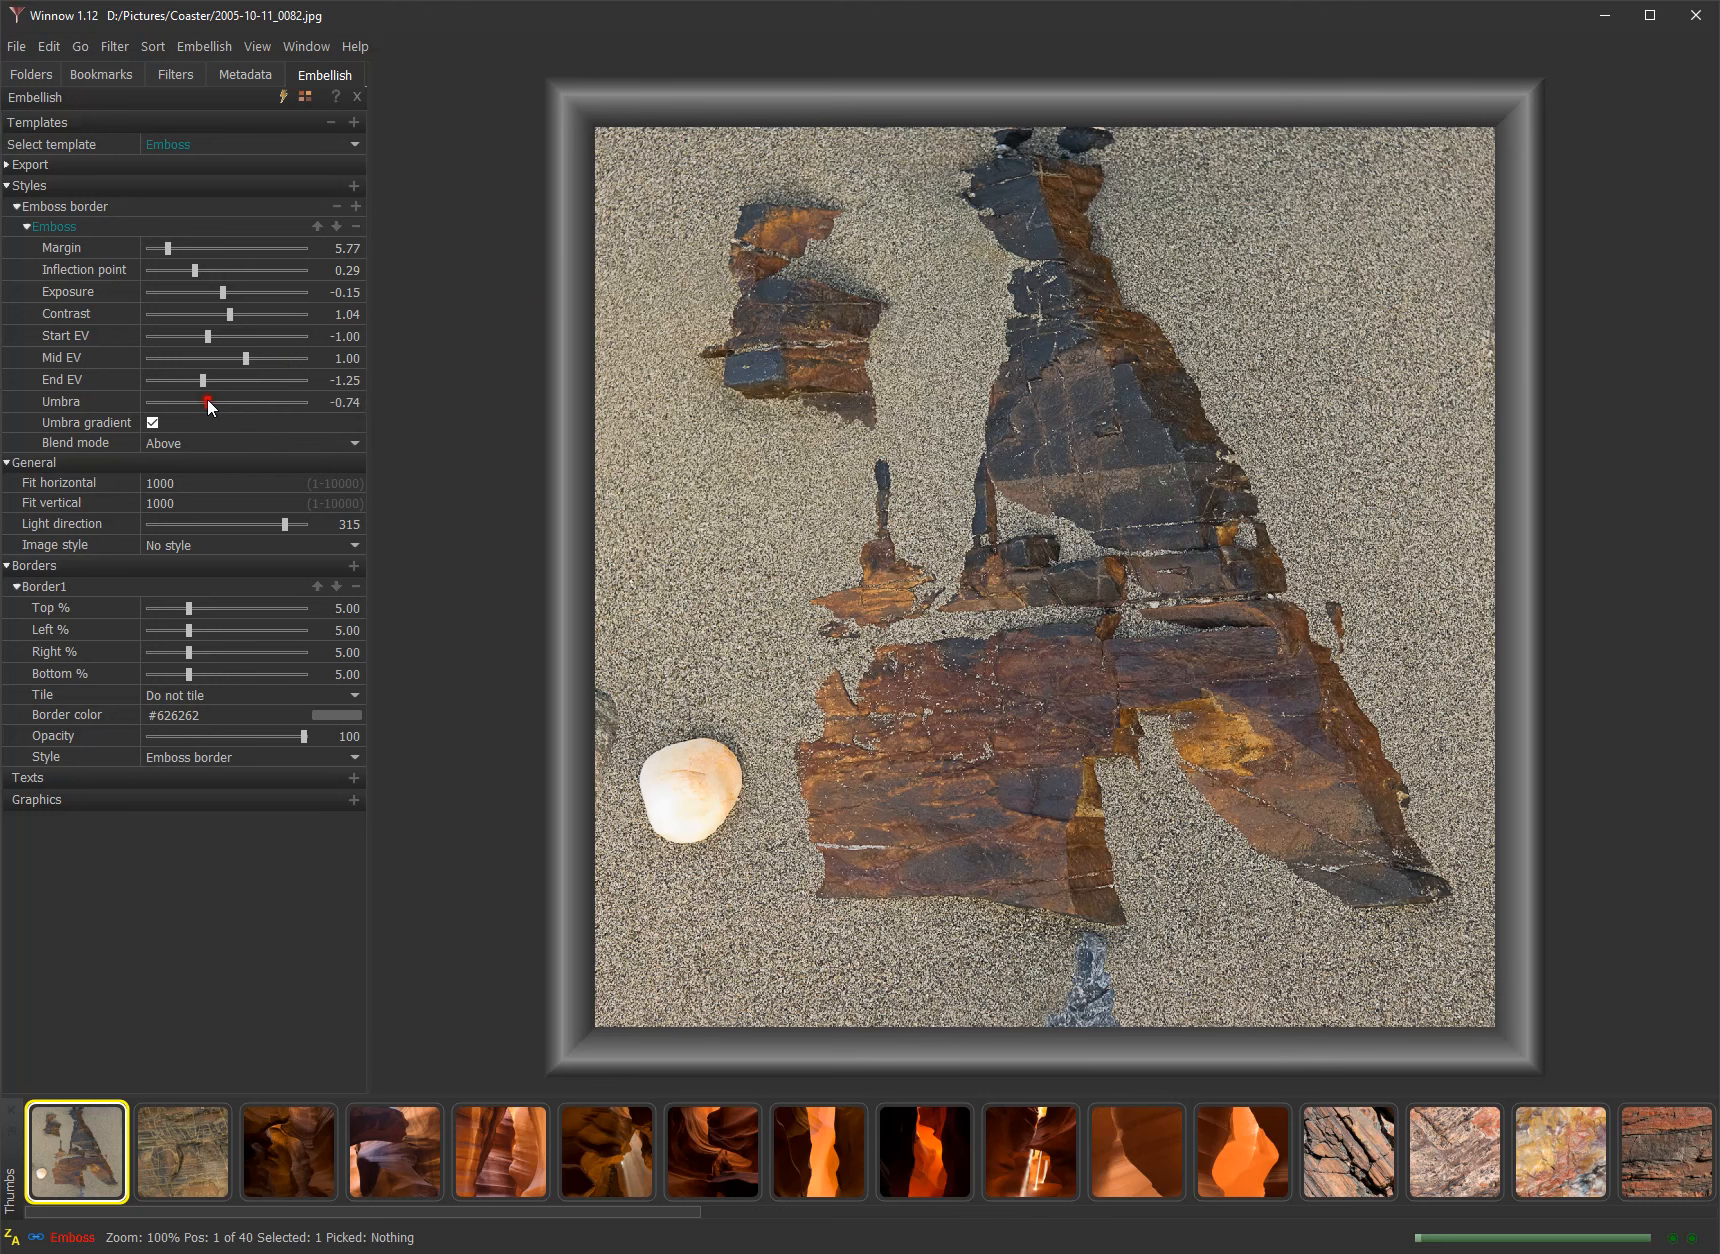
- Turn the umbra gradient off and back on, and try the Below blend mode for the emboss
{"action": "left_click", "coordinate": [152, 423]}
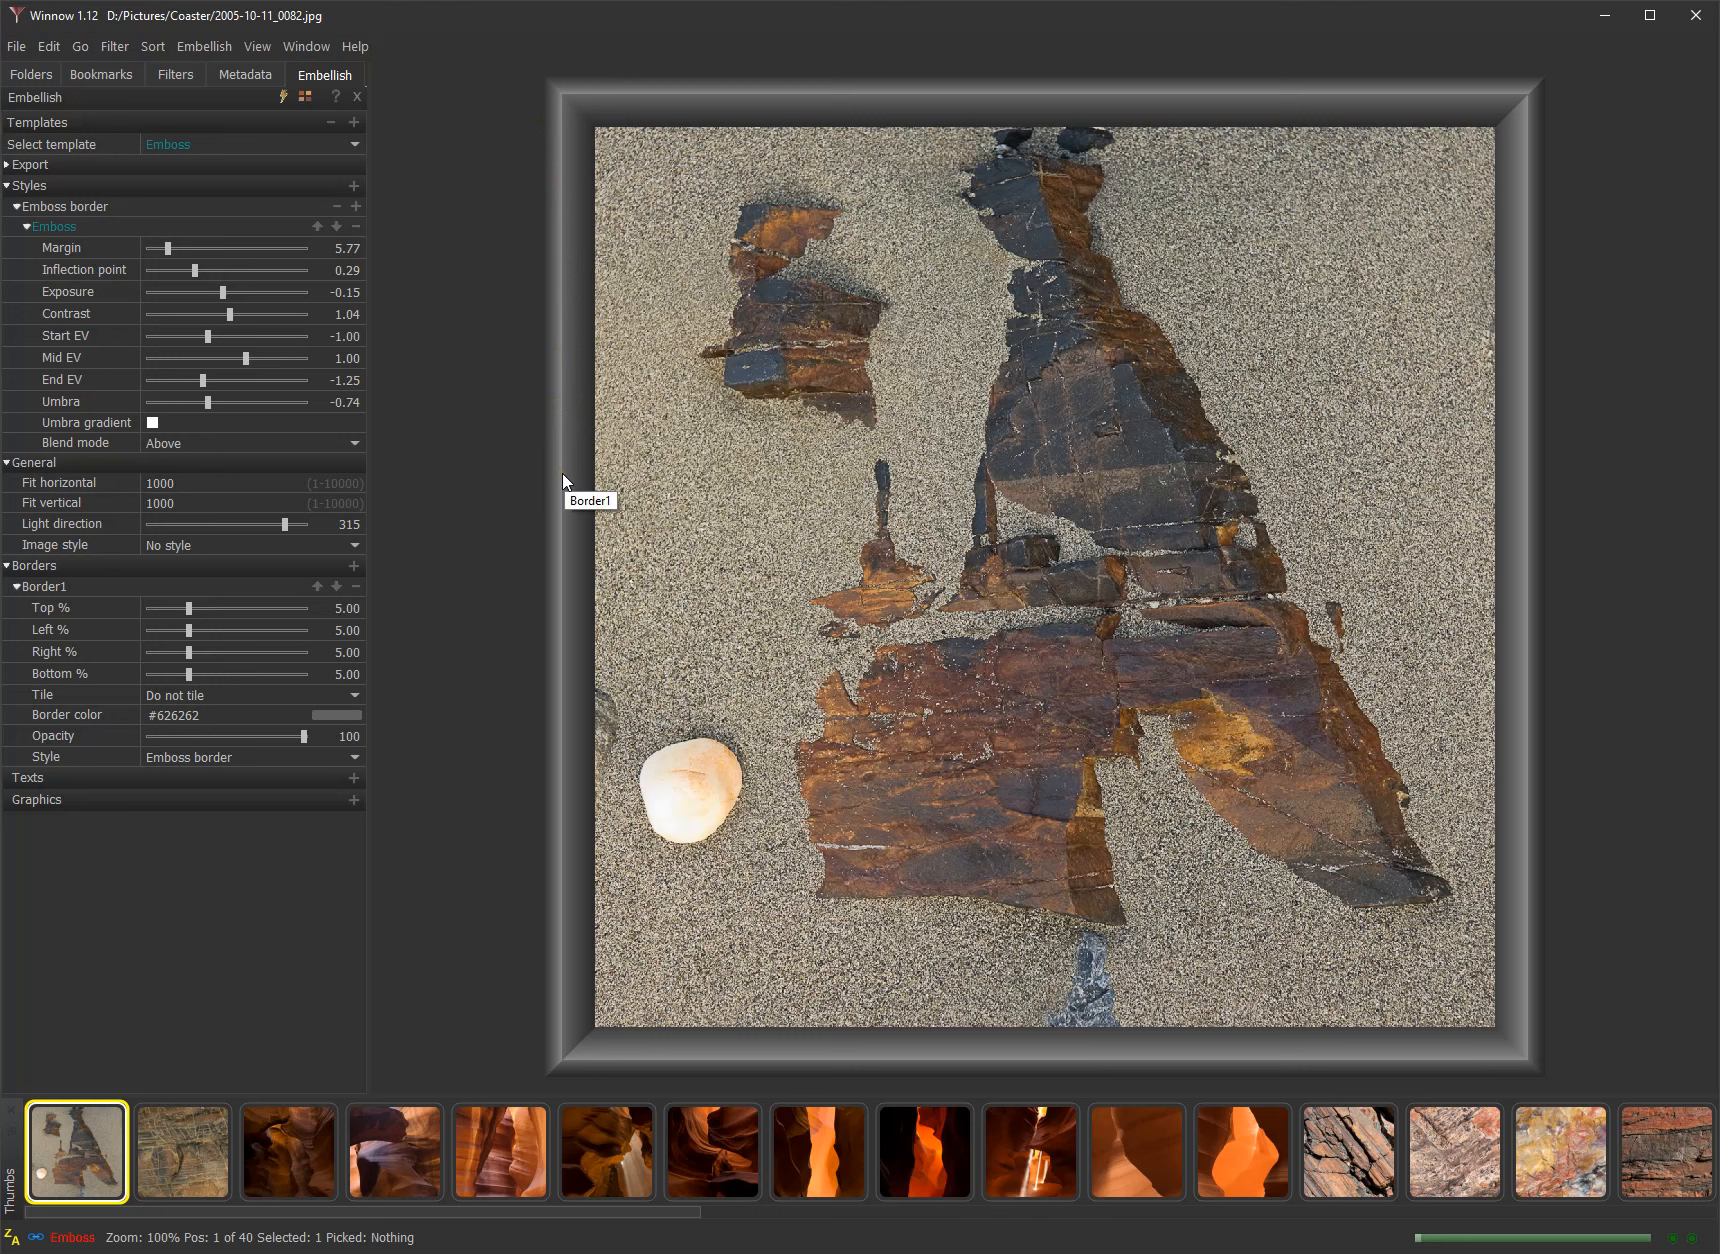
{"action": "left_click", "coordinate": [156, 424]}
{"action": "left_click", "coordinate": [264, 443]}
{"action": "left_click", "coordinate": [262, 476]}
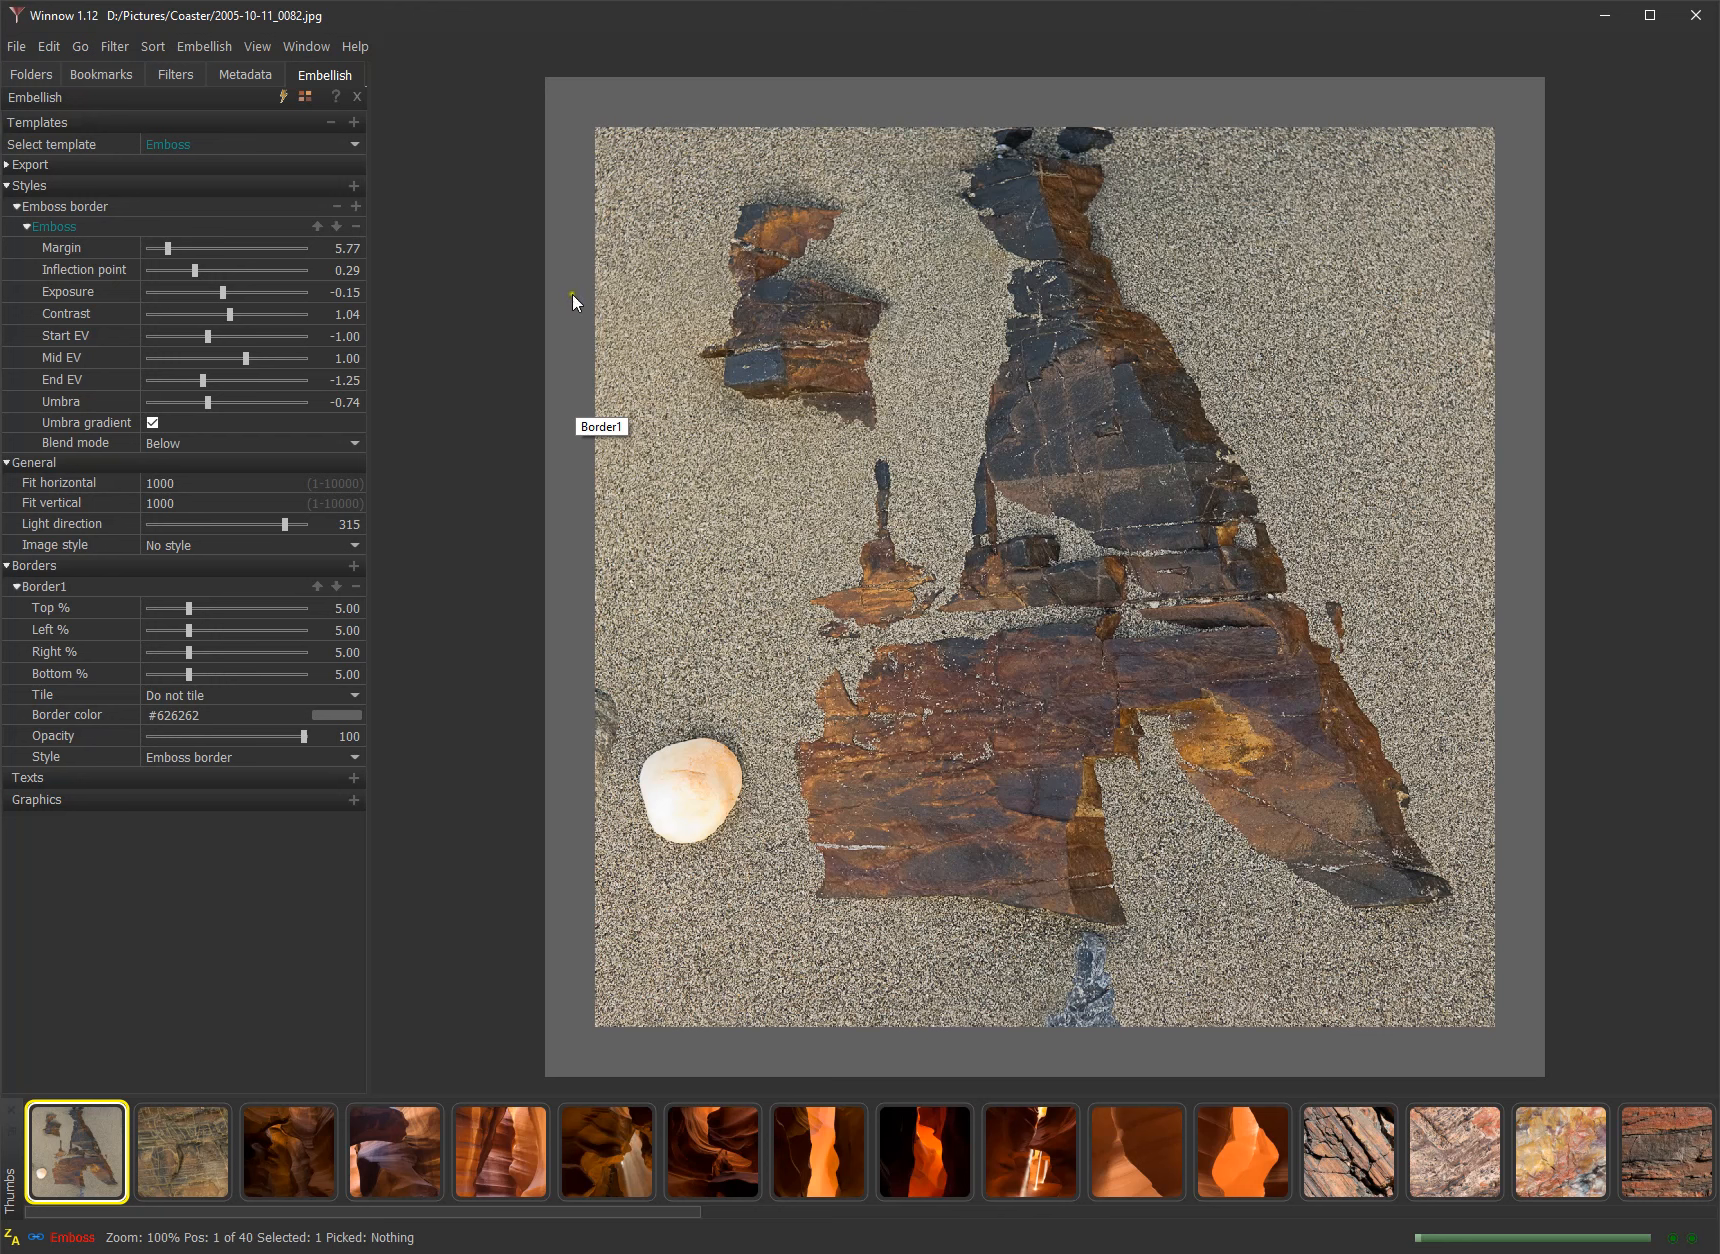
- Try border opacities of 44 and 0, restore the opacity to 100, and return the emboss blend mode to Above
{"action": "left_click", "coordinate": [219, 739]}
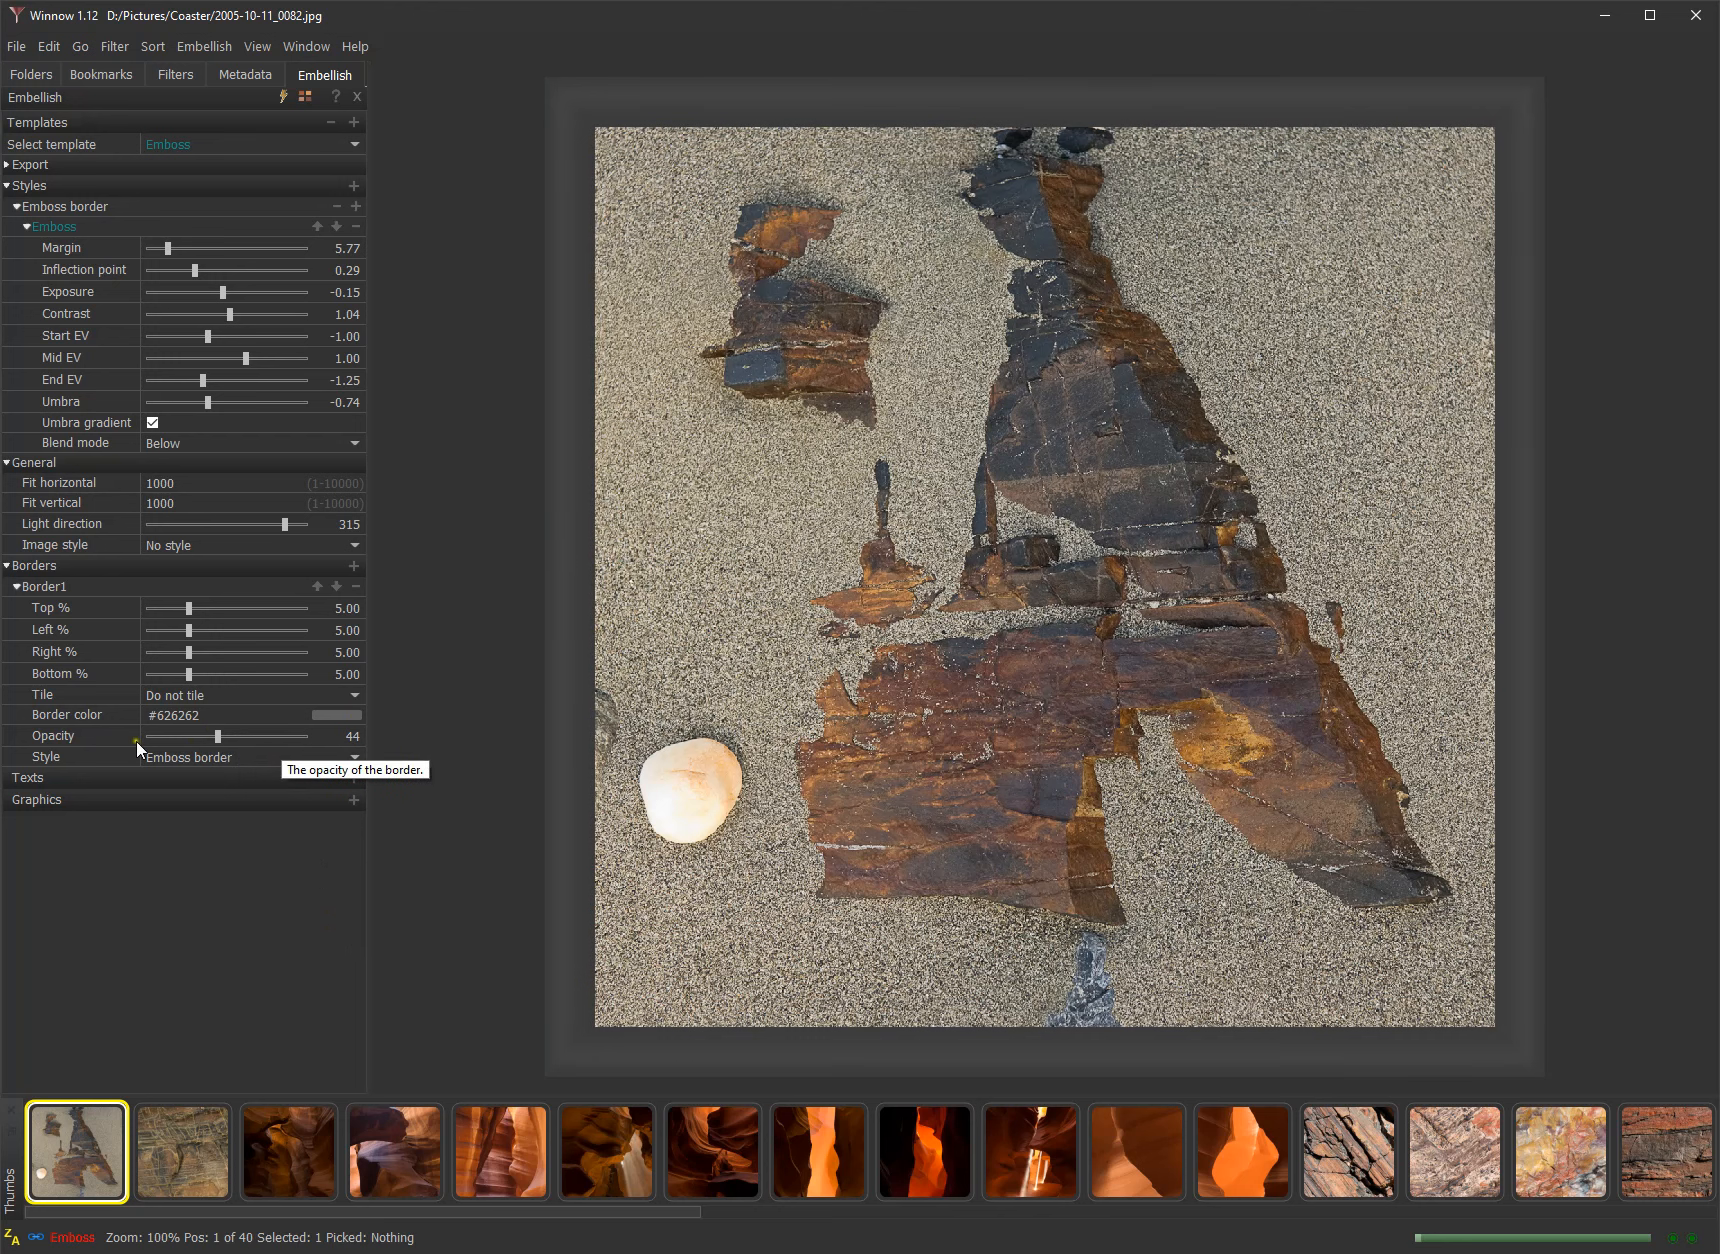
{"action": "left_click", "coordinate": [99, 734]}
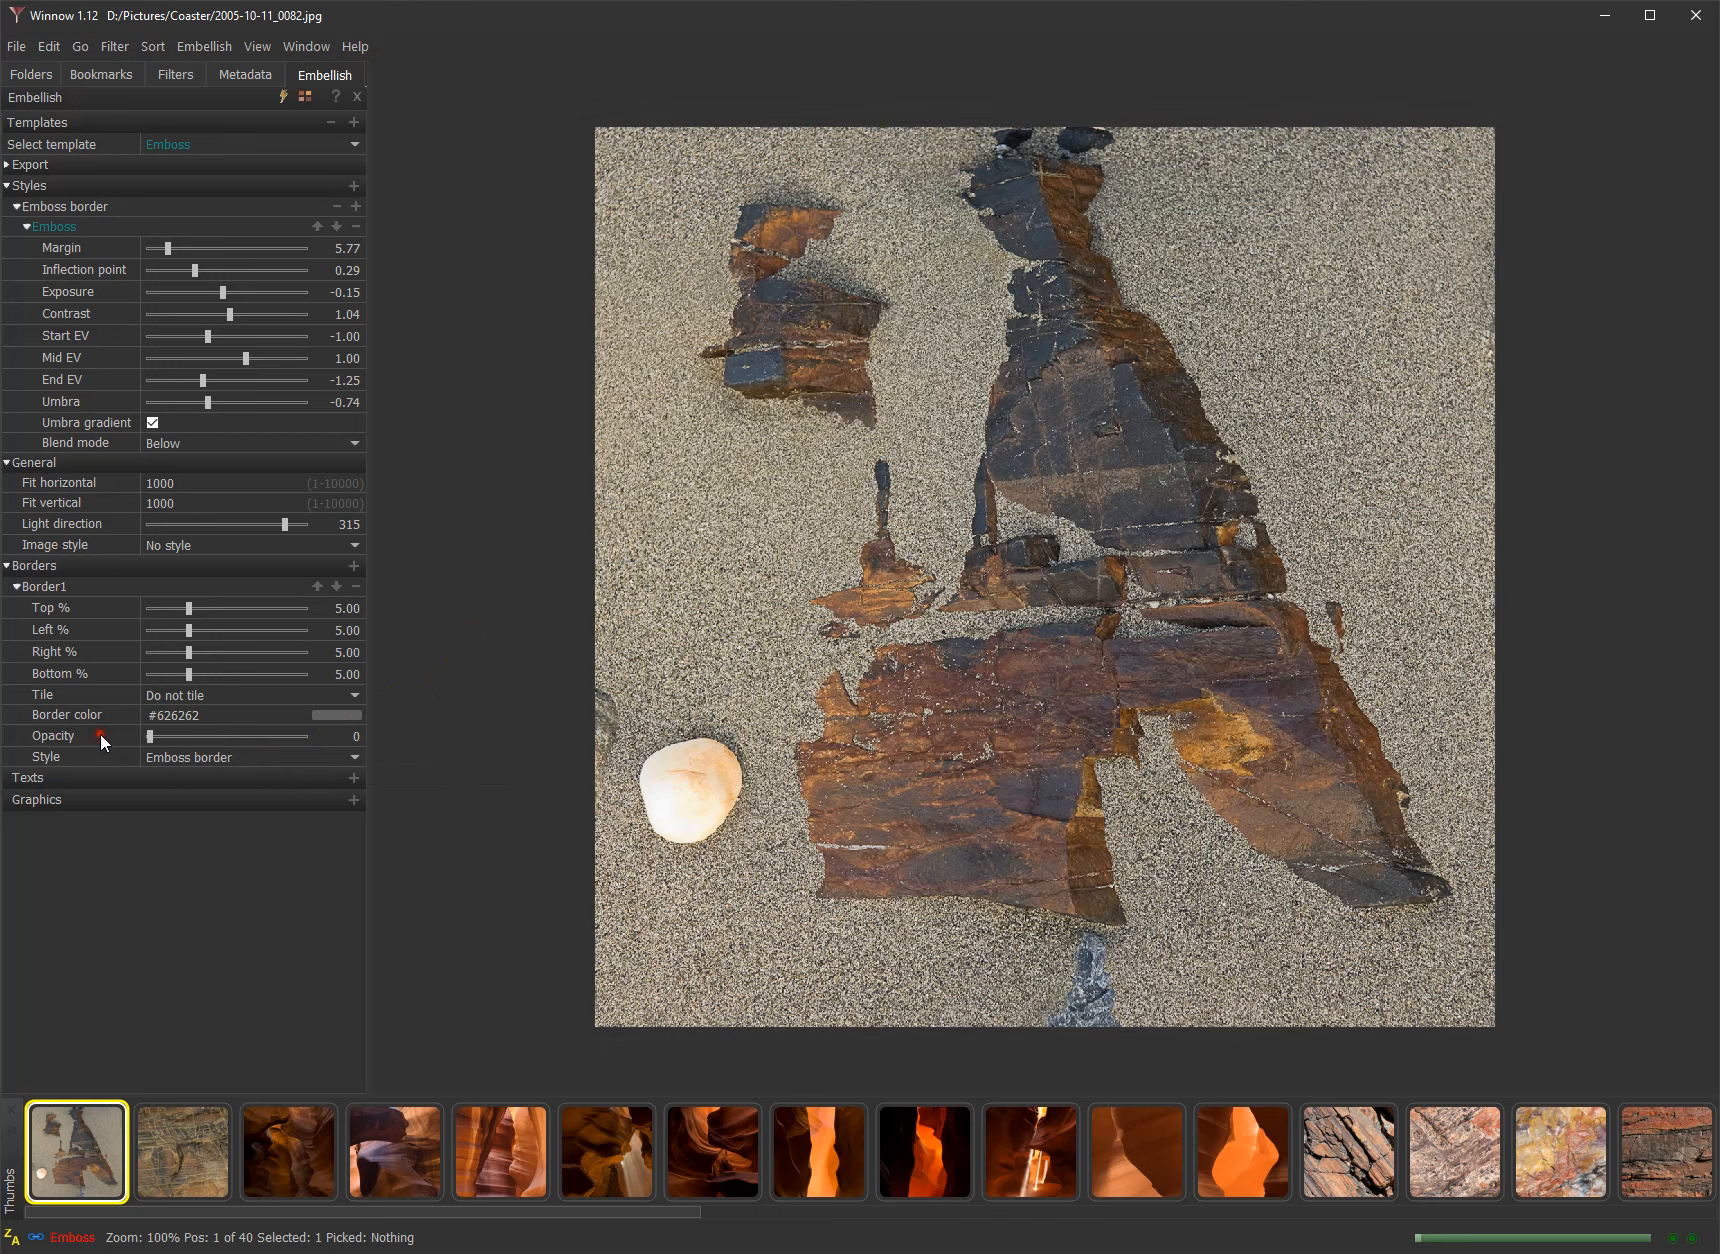
{"action": "left_click", "coordinate": [304, 735]}
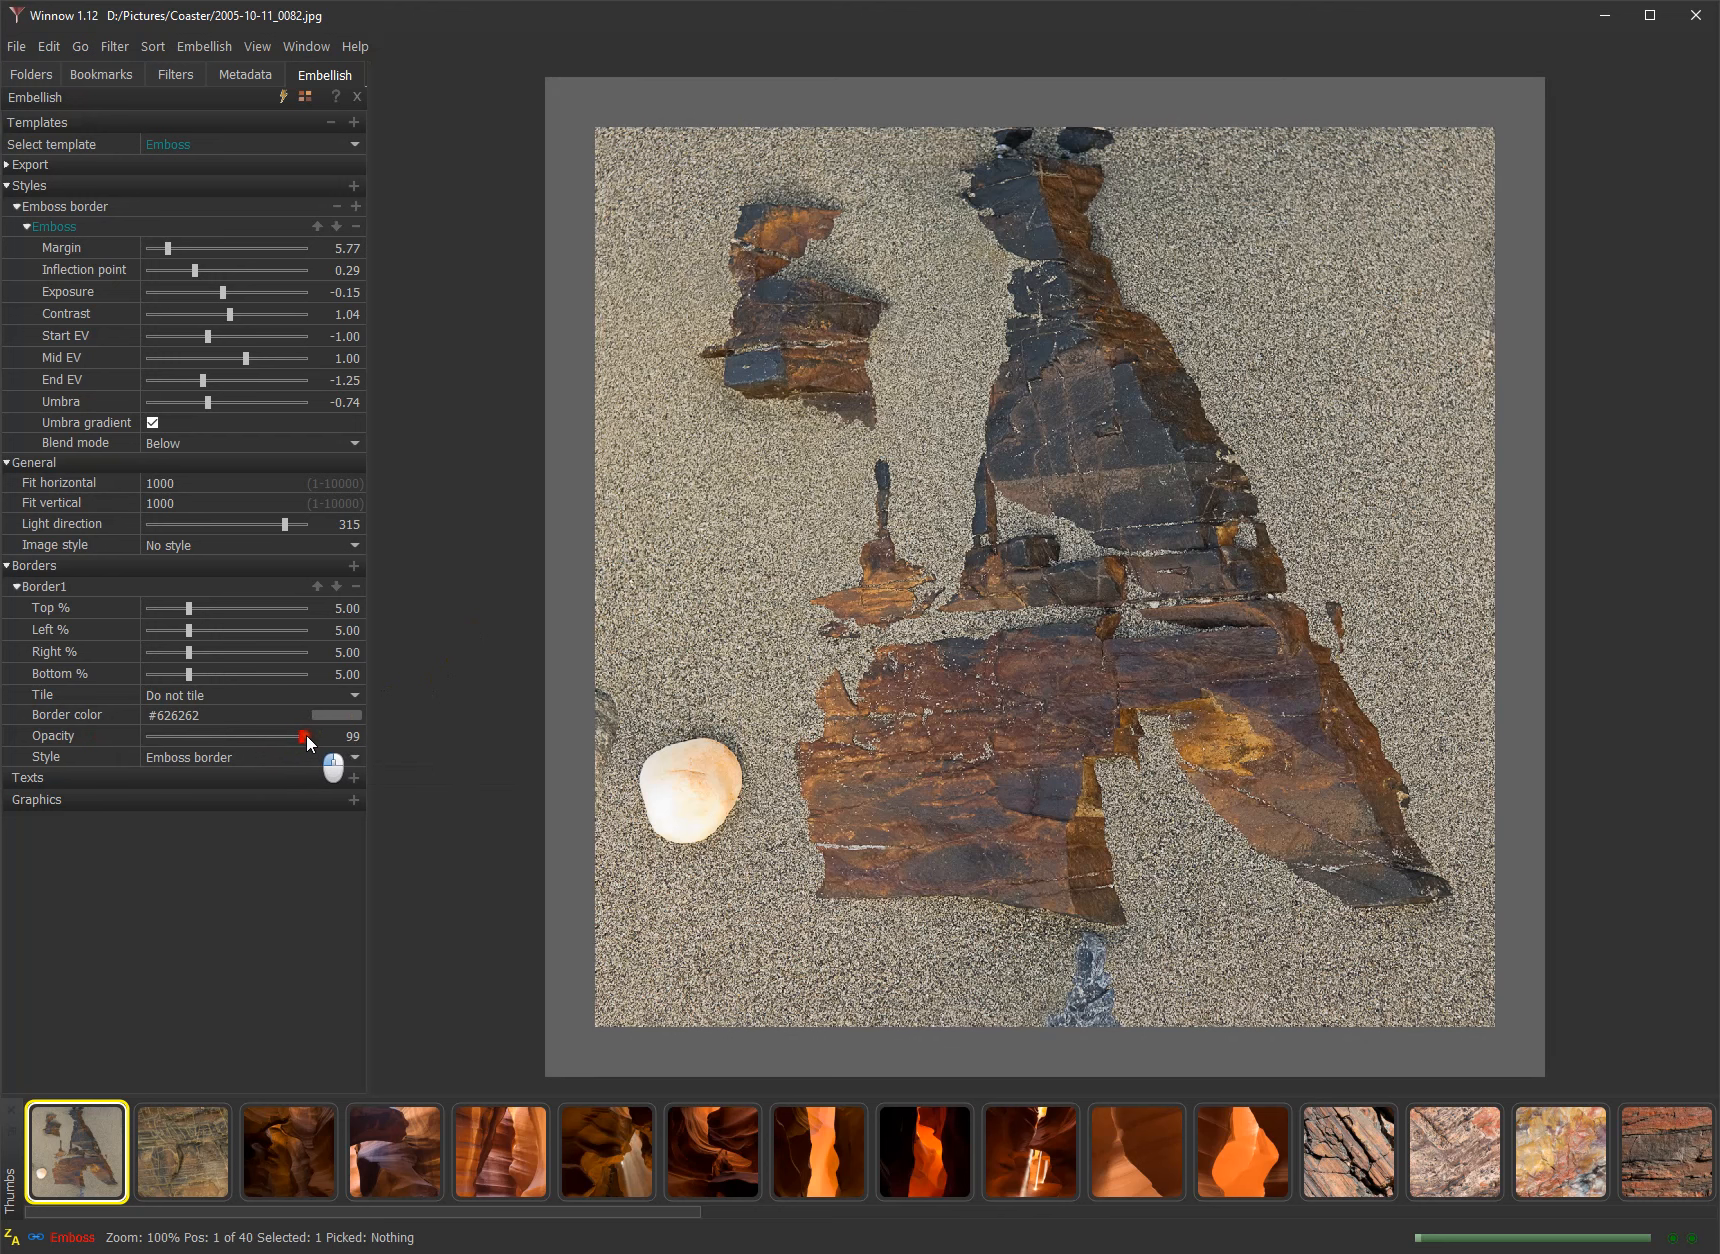
{"action": "left_click", "coordinate": [188, 441]}
{"action": "left_click", "coordinate": [189, 456]}
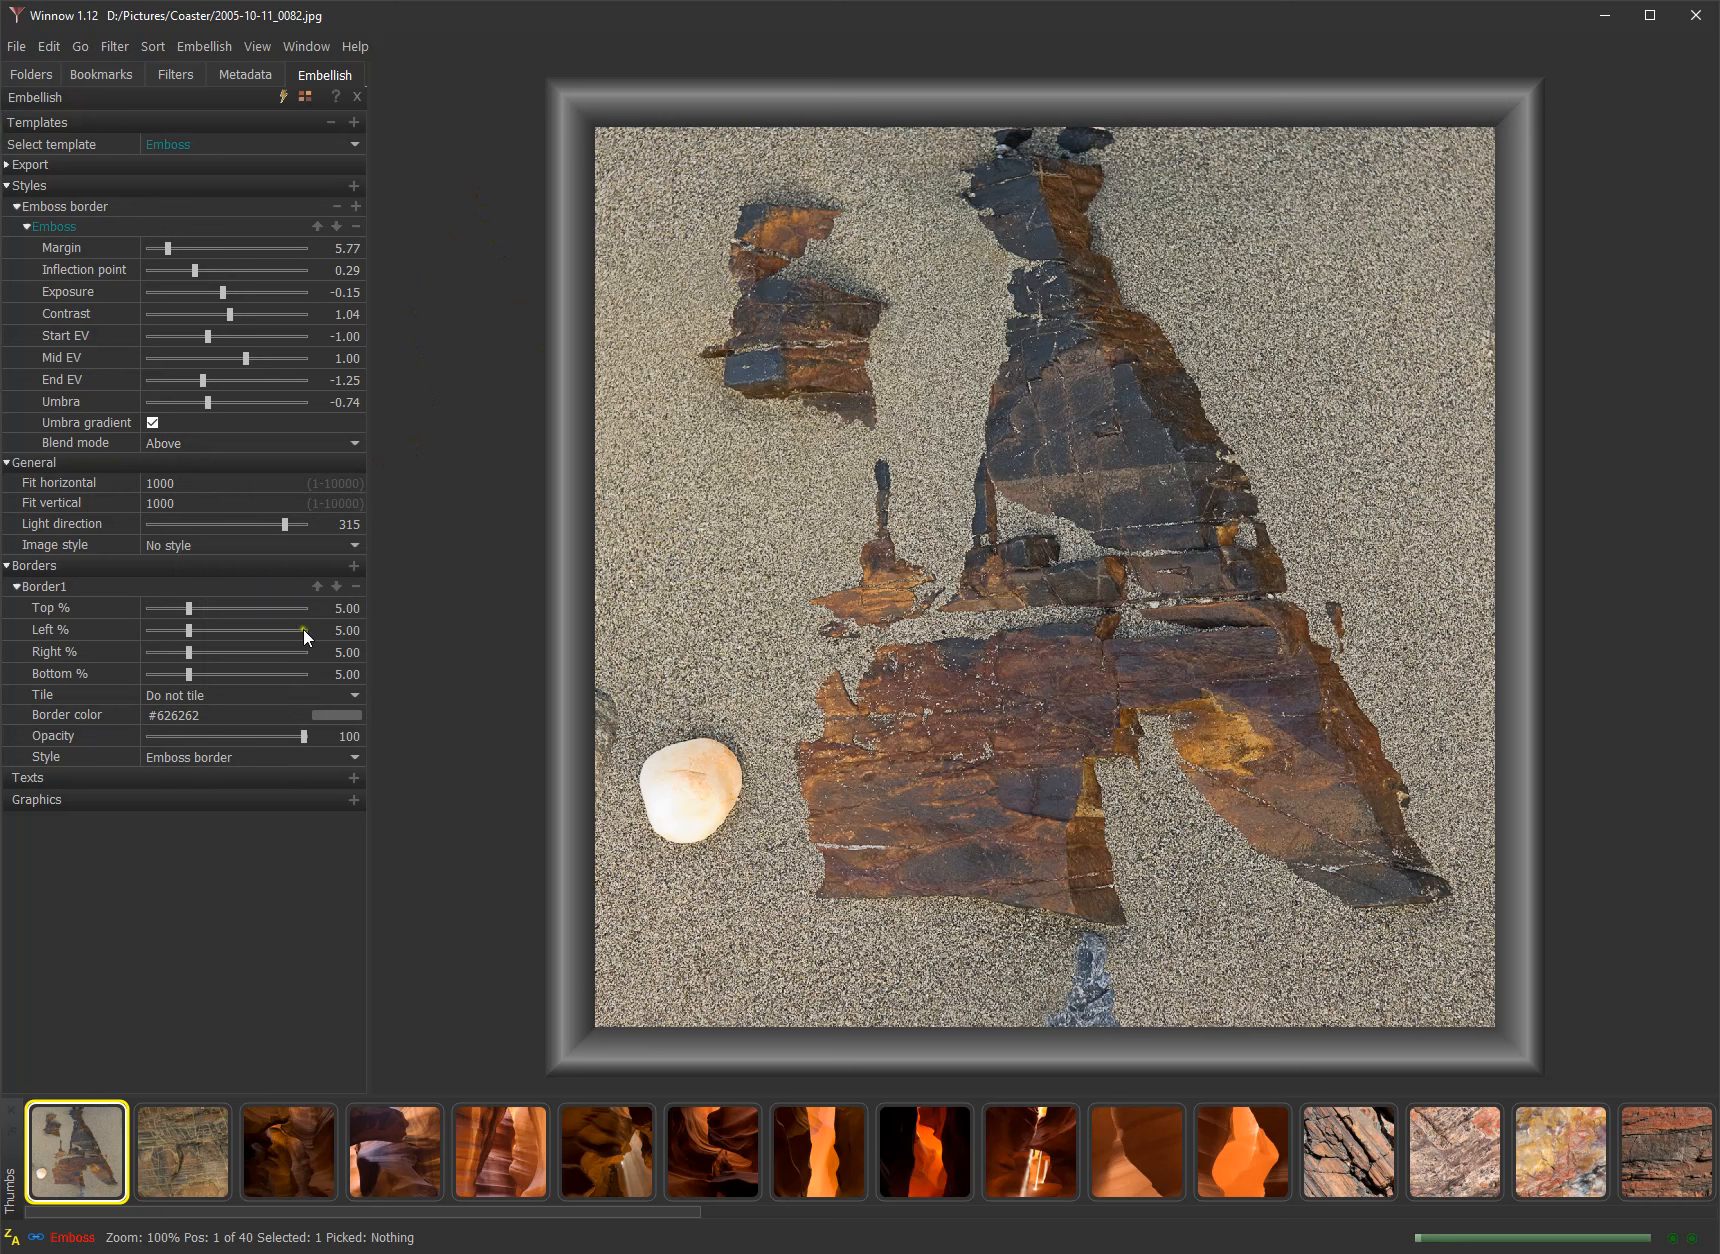
- Delete Border1 and apply the Emboss border style to the image itself
{"action": "left_click", "coordinate": [354, 588]}
{"action": "left_click", "coordinate": [898, 666]}
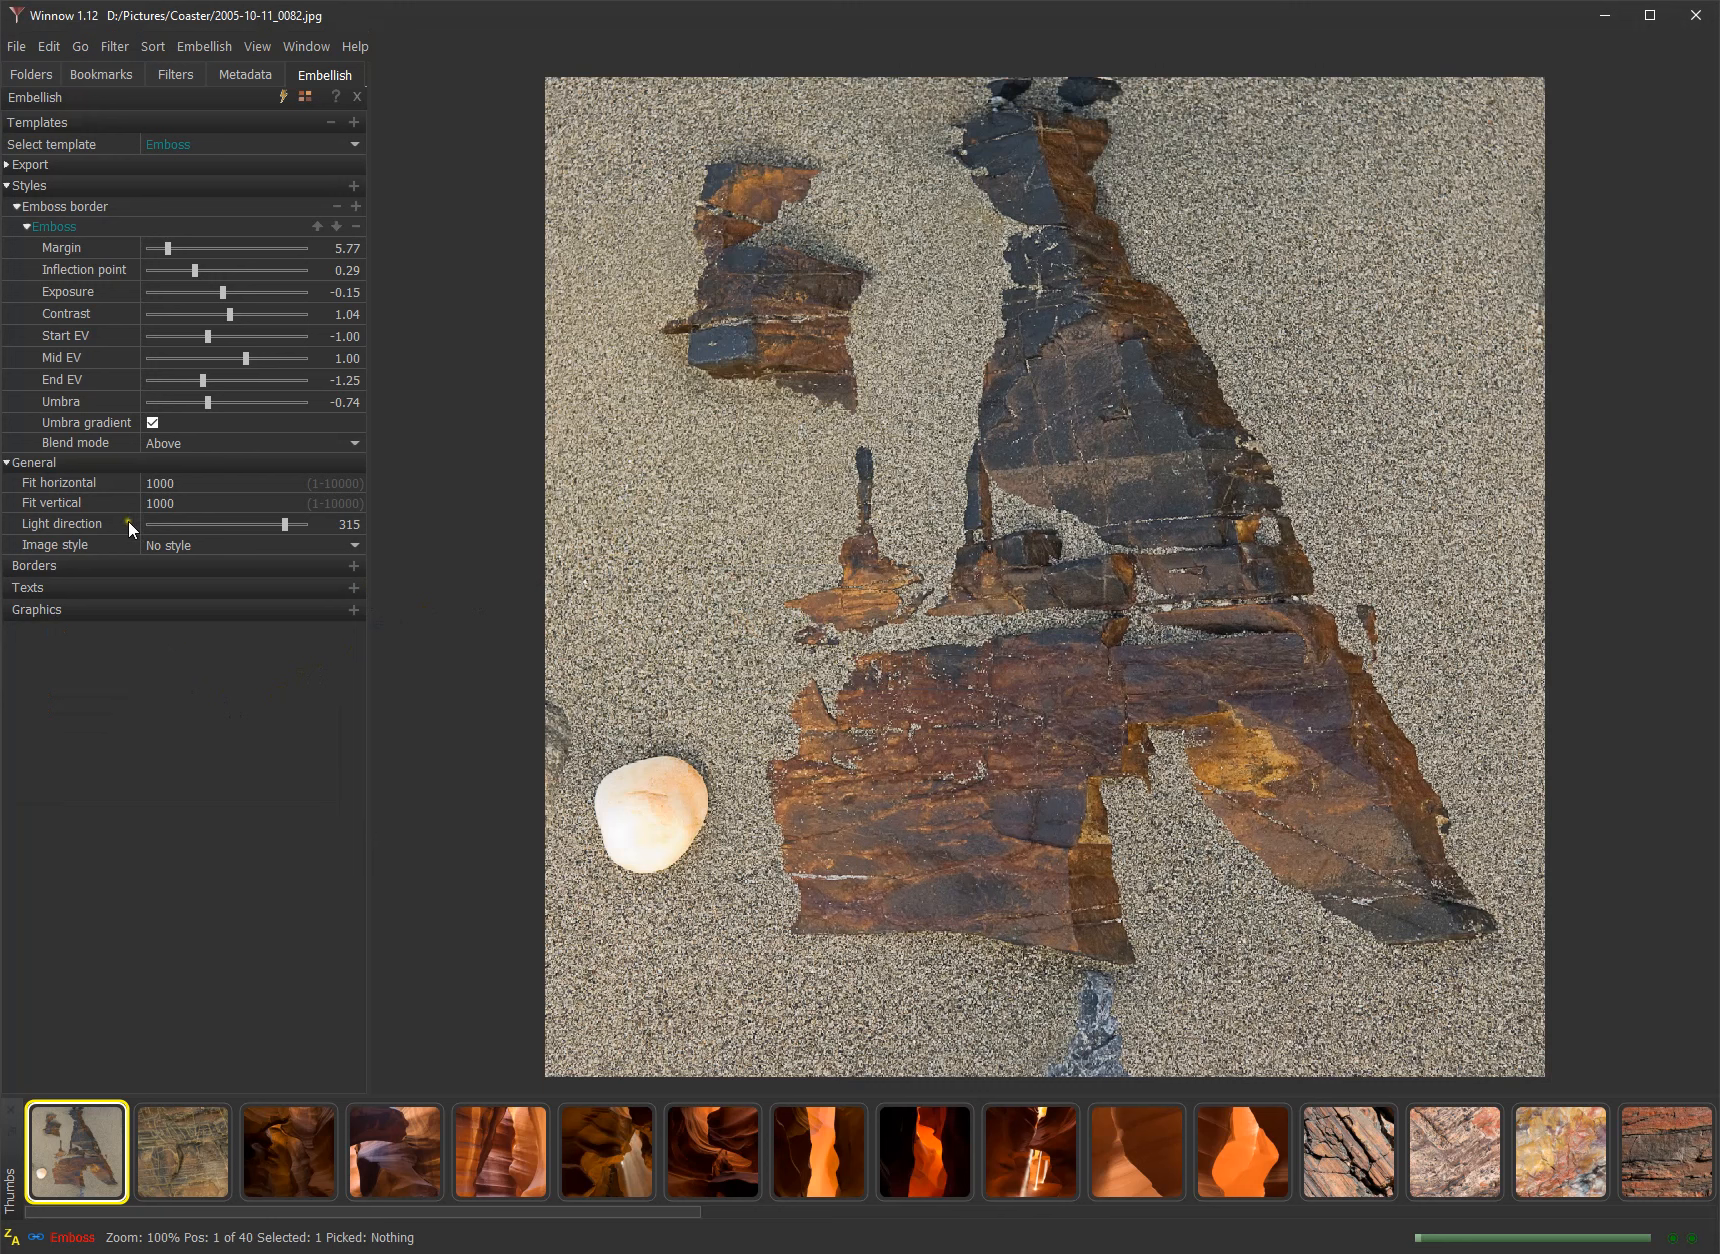
{"action": "left_click", "coordinate": [300, 539]}
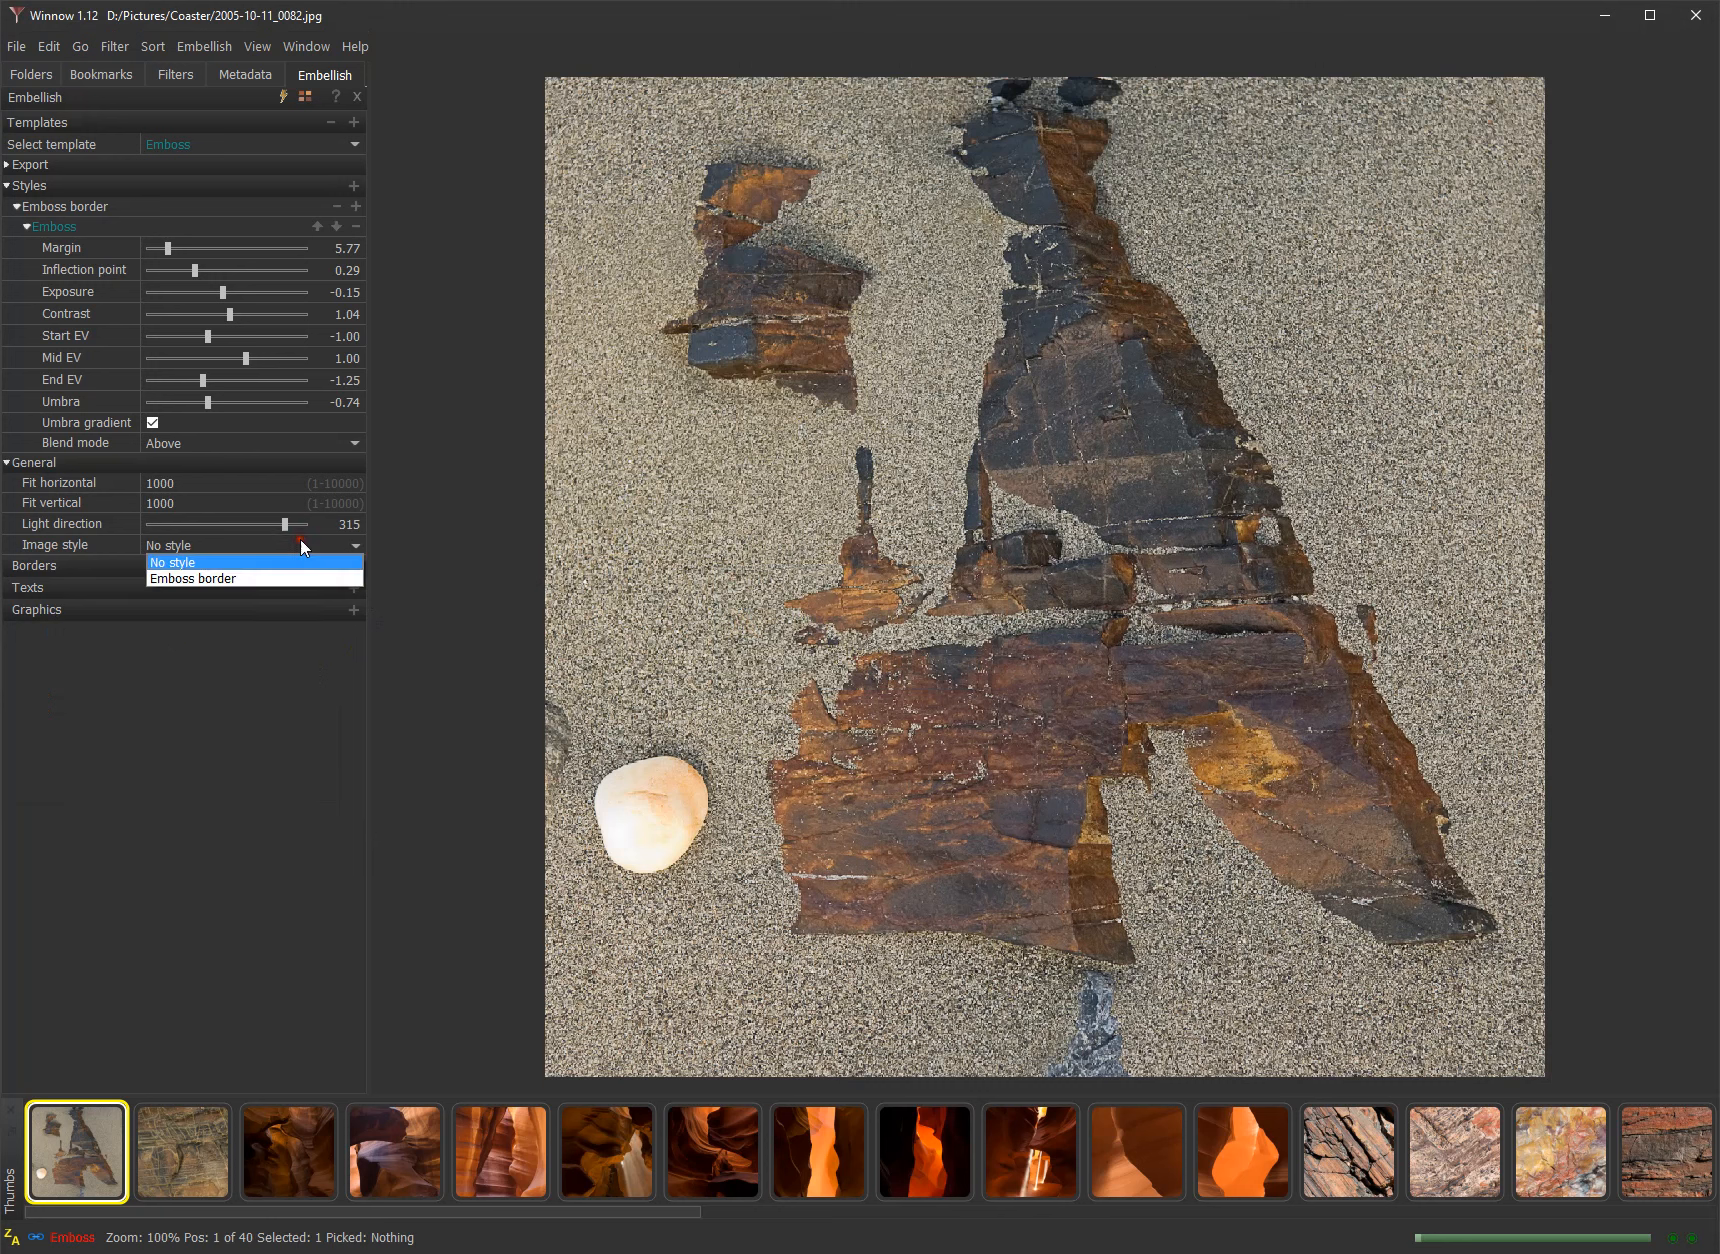
{"action": "left_click", "coordinate": [294, 578]}
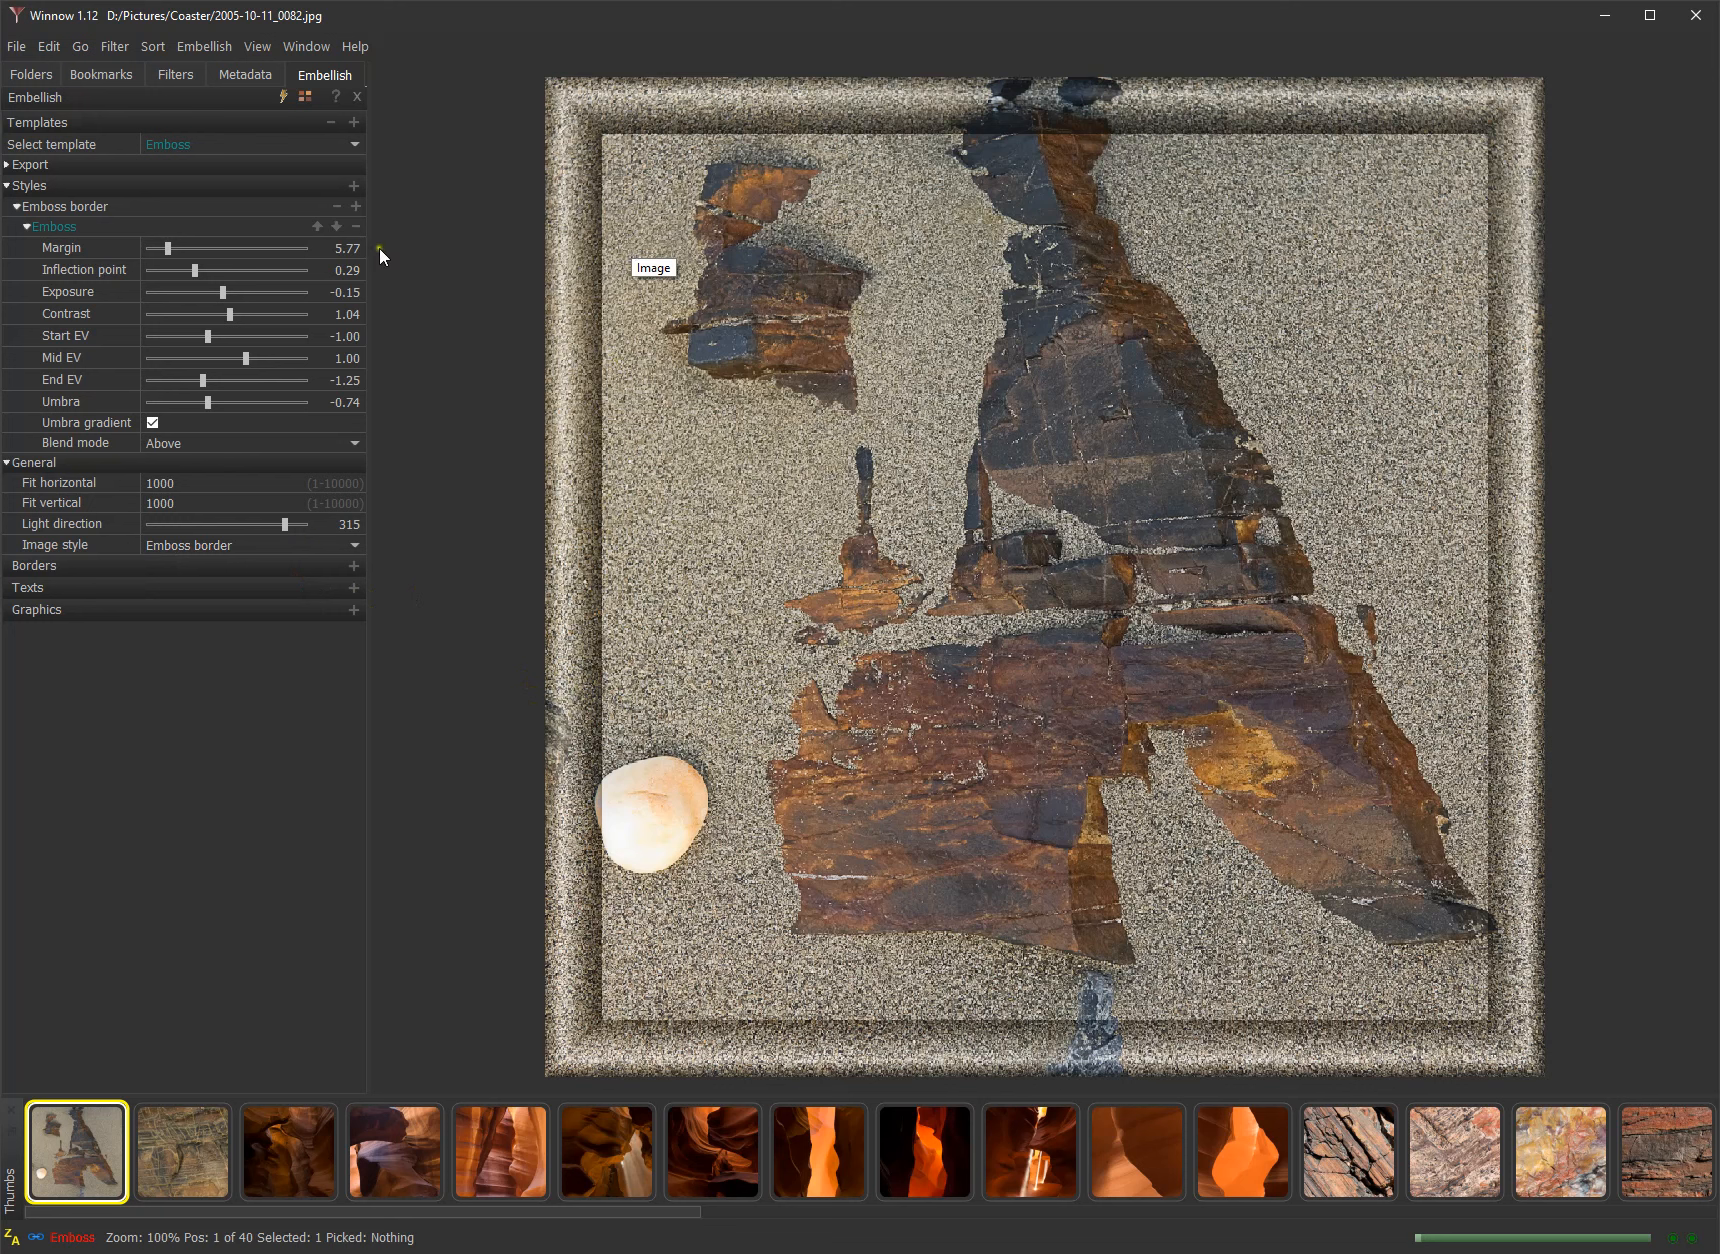
- Try an emboss margin of 27.46 on the image and reduce it to 0.92
{"action": "left_click_drag", "start_coordinate": [177, 257], "coordinate": [235, 245]}
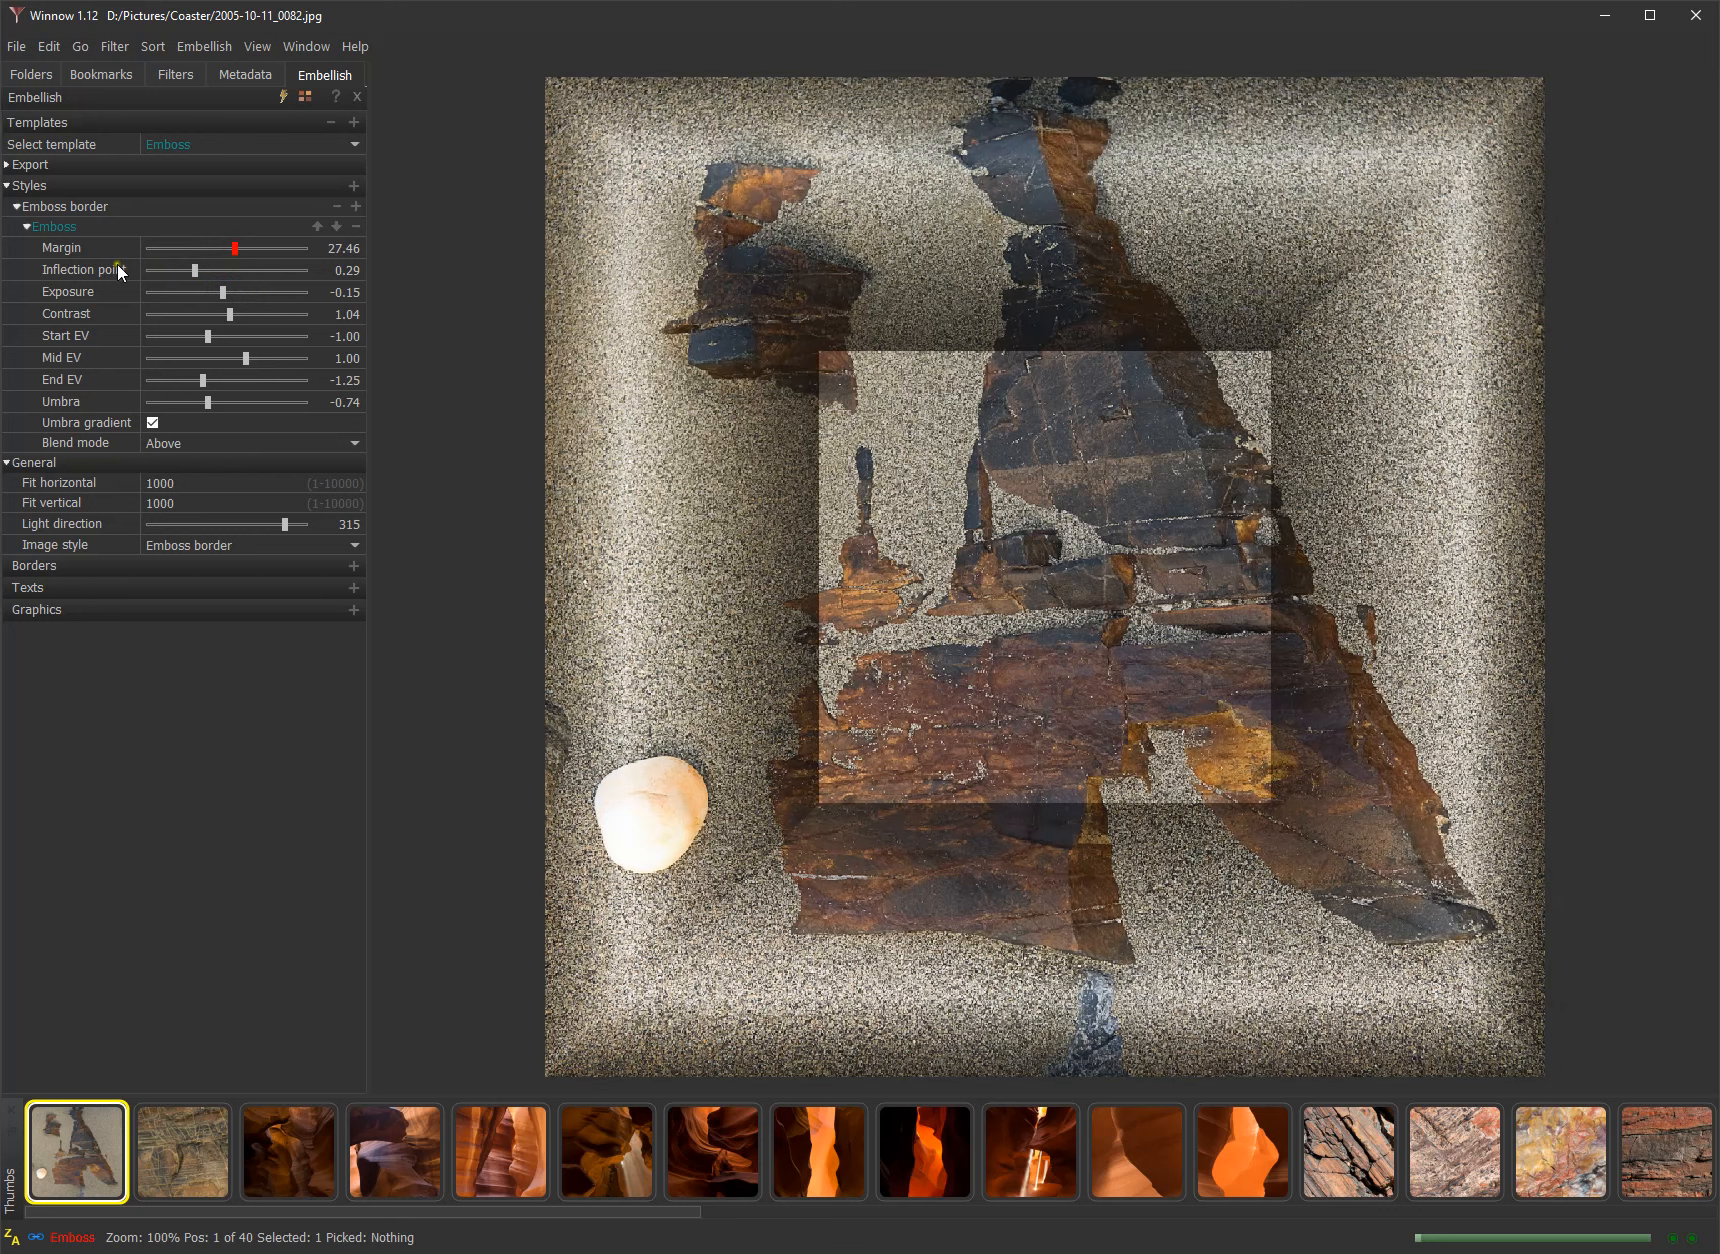
{"action": "left_click", "coordinate": [149, 253]}
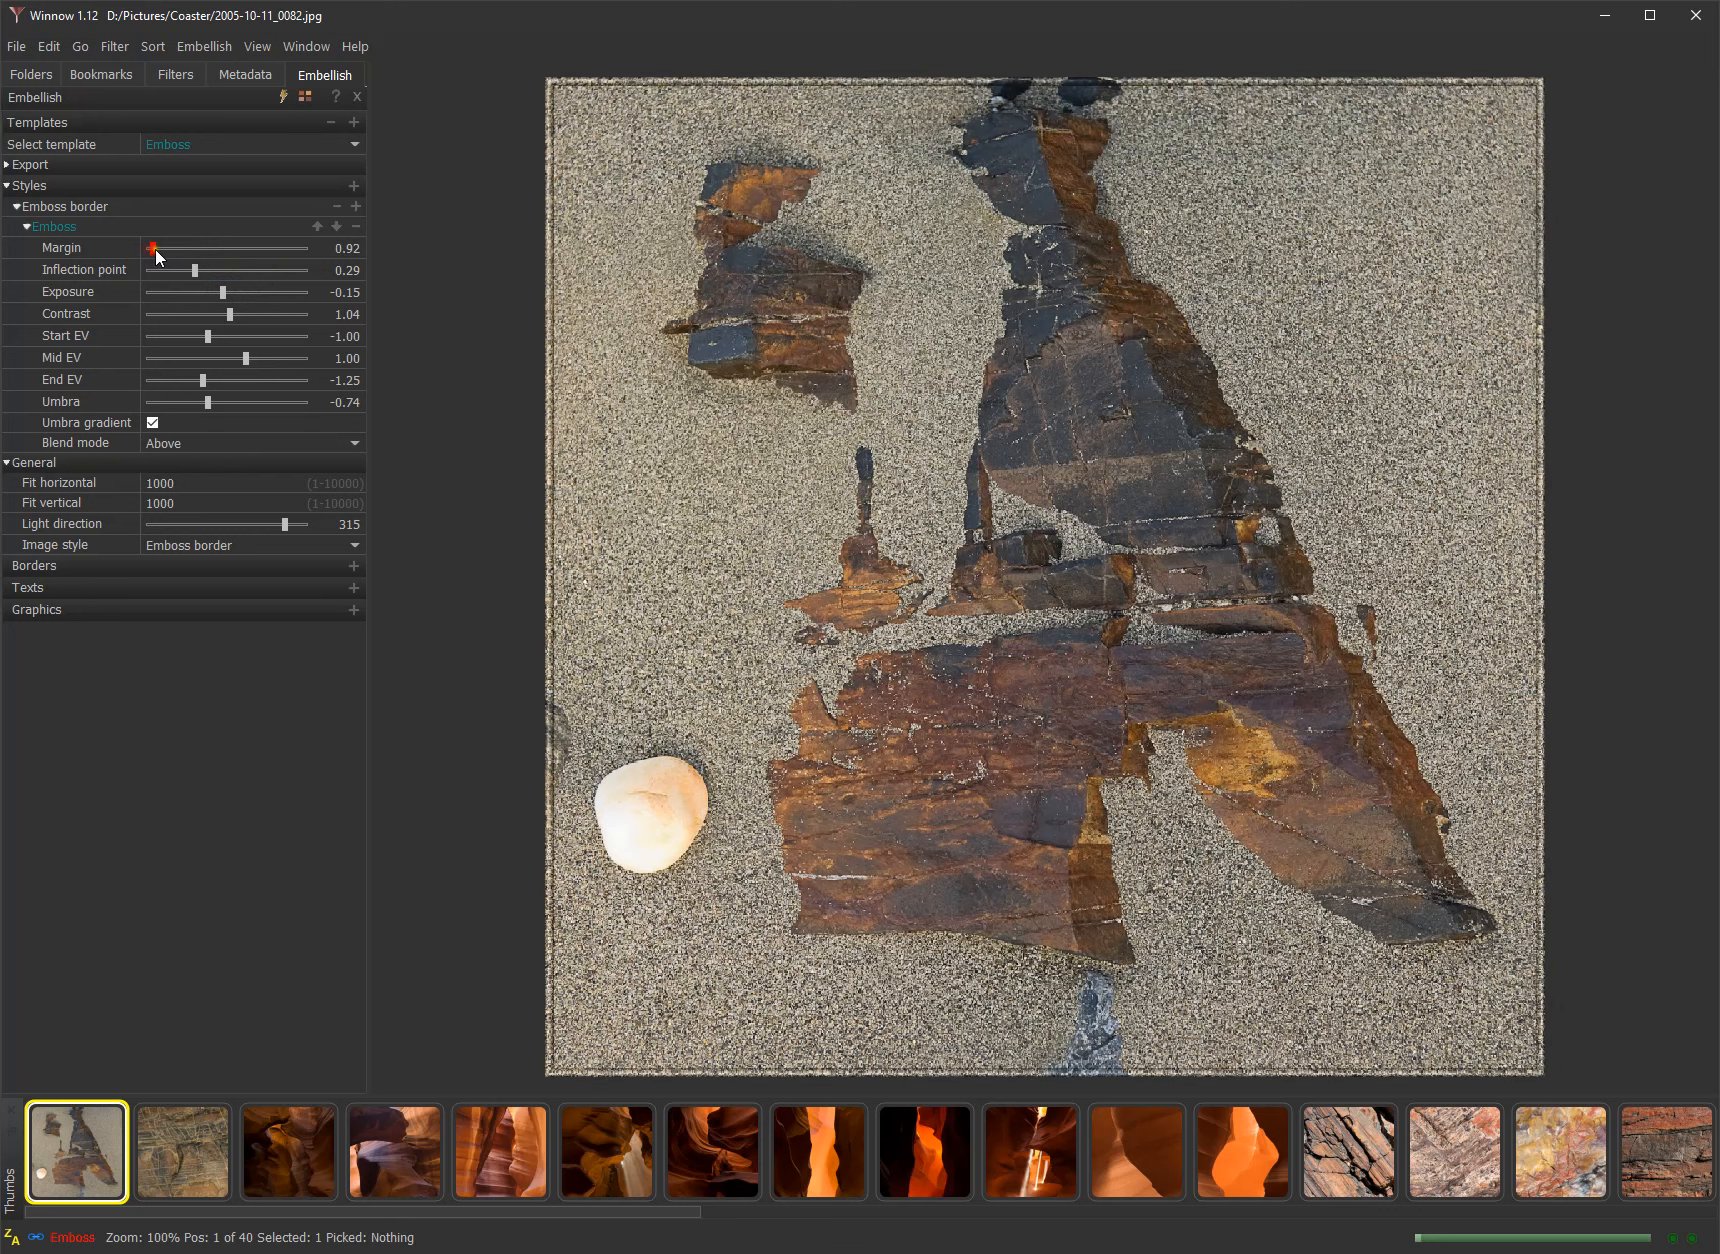